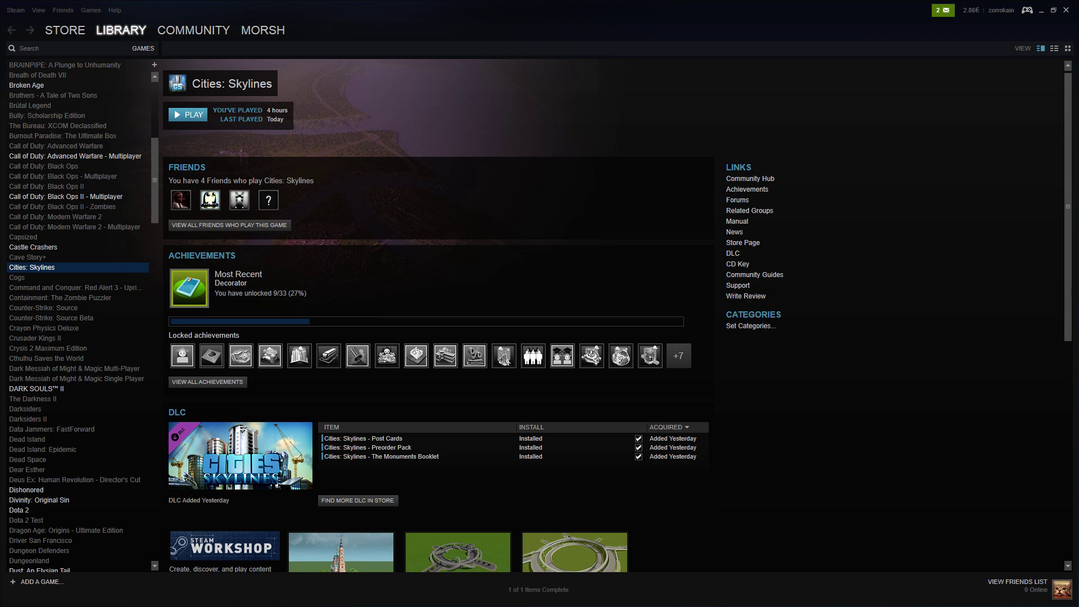
Switch to Maya with the ticket machine scene, then select the model and clear the selection.
{"action": "key", "text": "alt+Tab"}
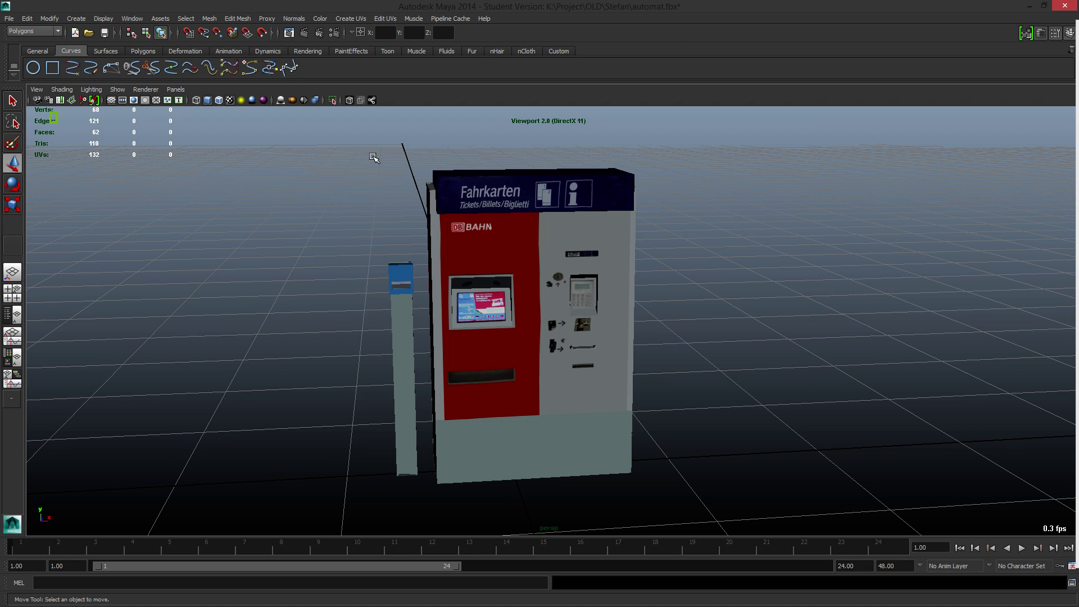
{"action": "left_click_drag", "start_coordinate": [357, 168], "coordinate": [831, 537]}
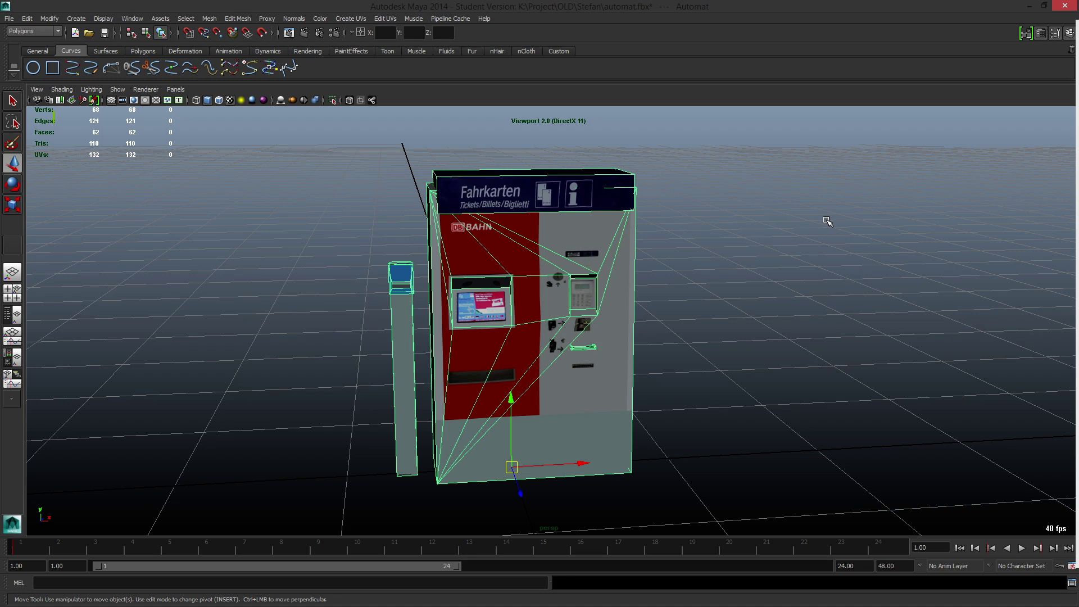
{"action": "left_click", "coordinate": [788, 302]}
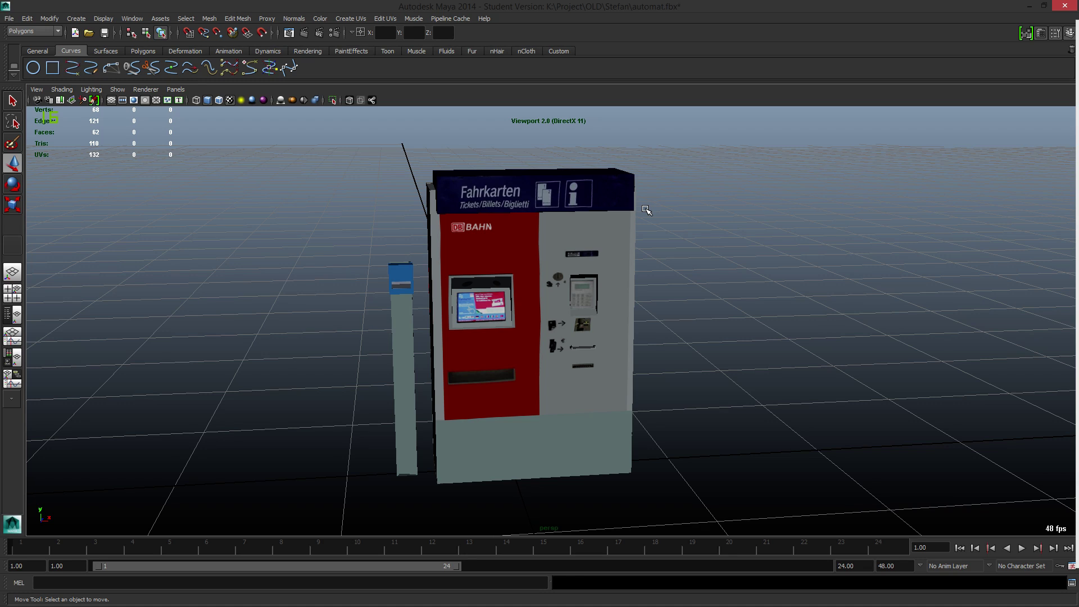
Set the linear working unit to meter in the general application settings and save the preferences.
{"action": "left_click", "coordinate": [103, 19]}
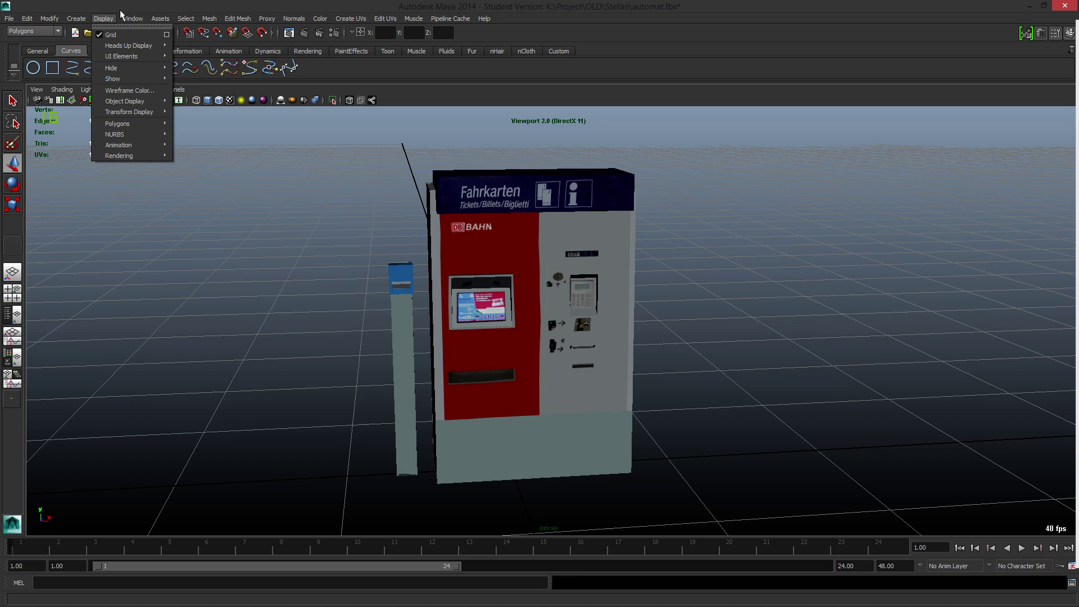
{"action": "mouse_move", "coordinate": [133, 18]}
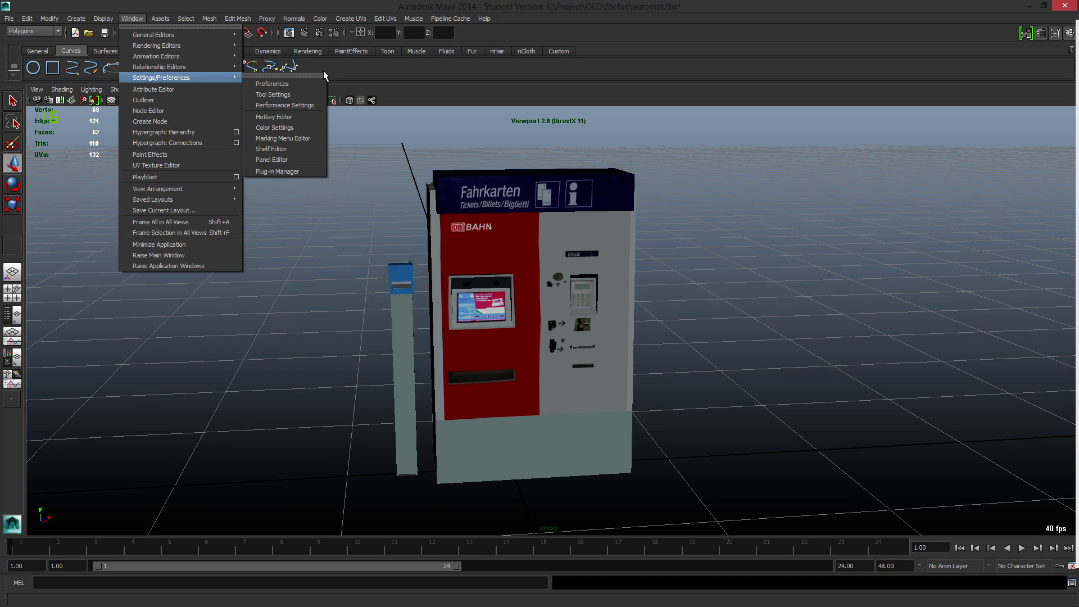
{"action": "left_click", "coordinate": [272, 84]}
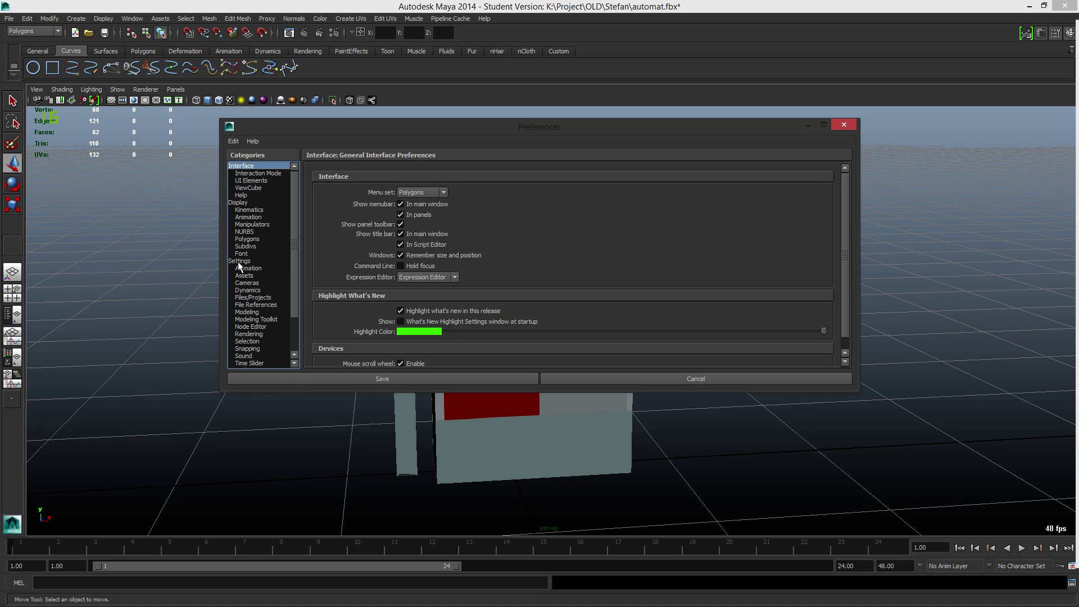
{"action": "left_click", "coordinate": [239, 262]}
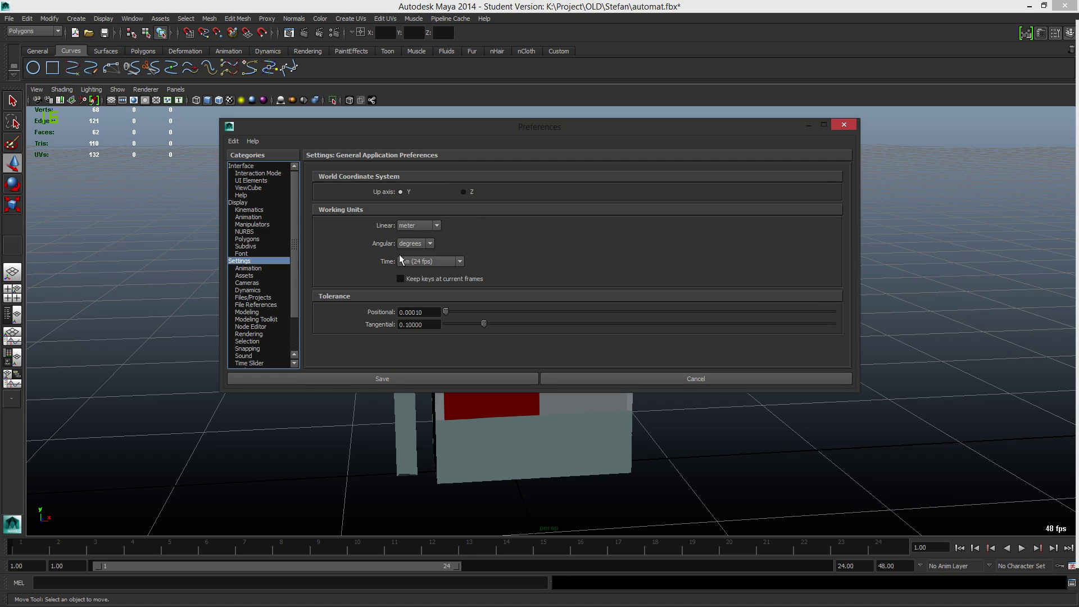
{"action": "left_click", "coordinate": [418, 226]}
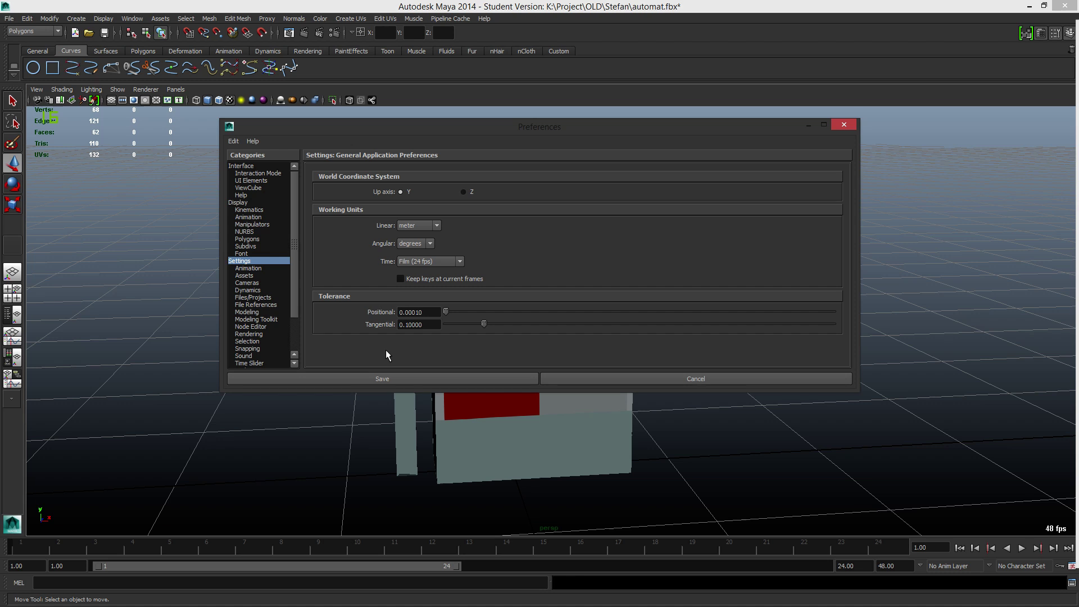
{"action": "left_click", "coordinate": [503, 380]}
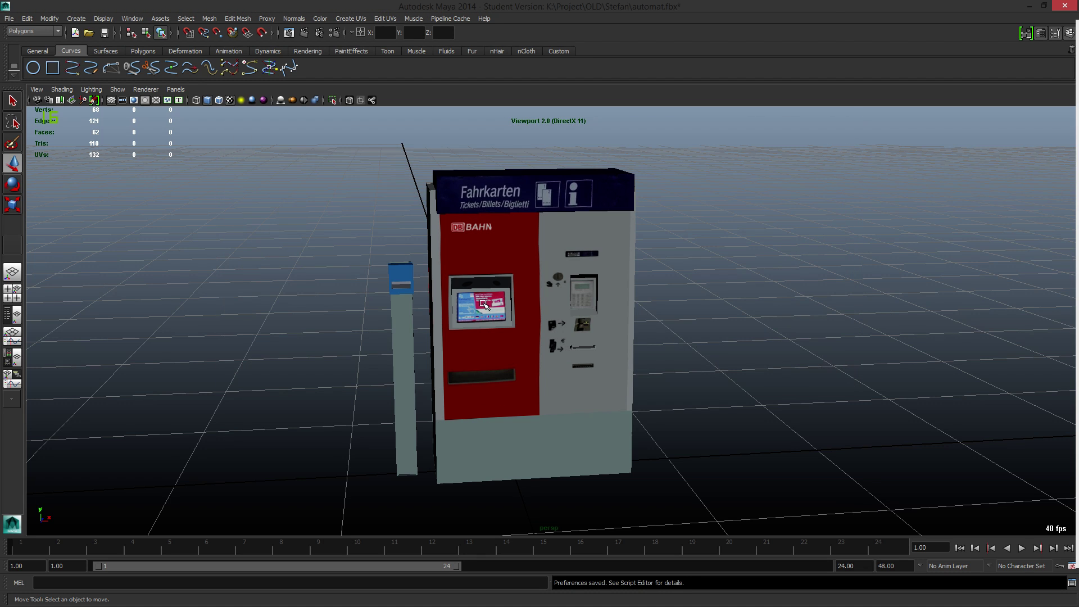
Select the whole ticket machine model and examine its pivot and base against the ground grid.
{"action": "left_click_drag", "start_coordinate": [367, 160], "coordinate": [781, 478]}
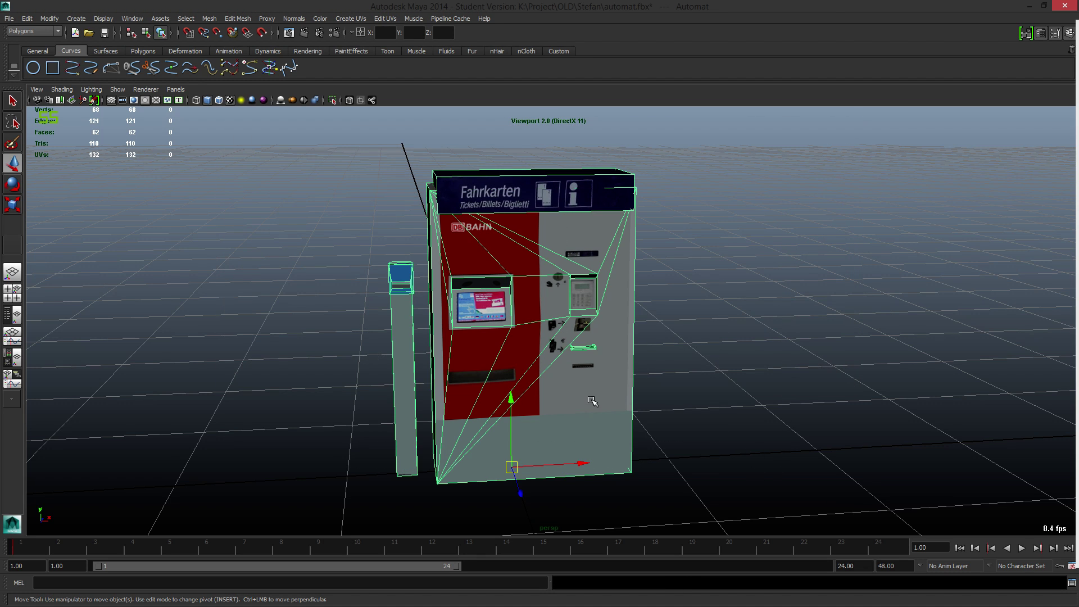
{"action": "left_click_drag", "start_coordinate": [635, 422], "coordinate": [538, 297], "text": "alt"}
{"action": "right_click_drag", "start_coordinate": [611, 283], "coordinate": [580, 360], "text": "alt"}
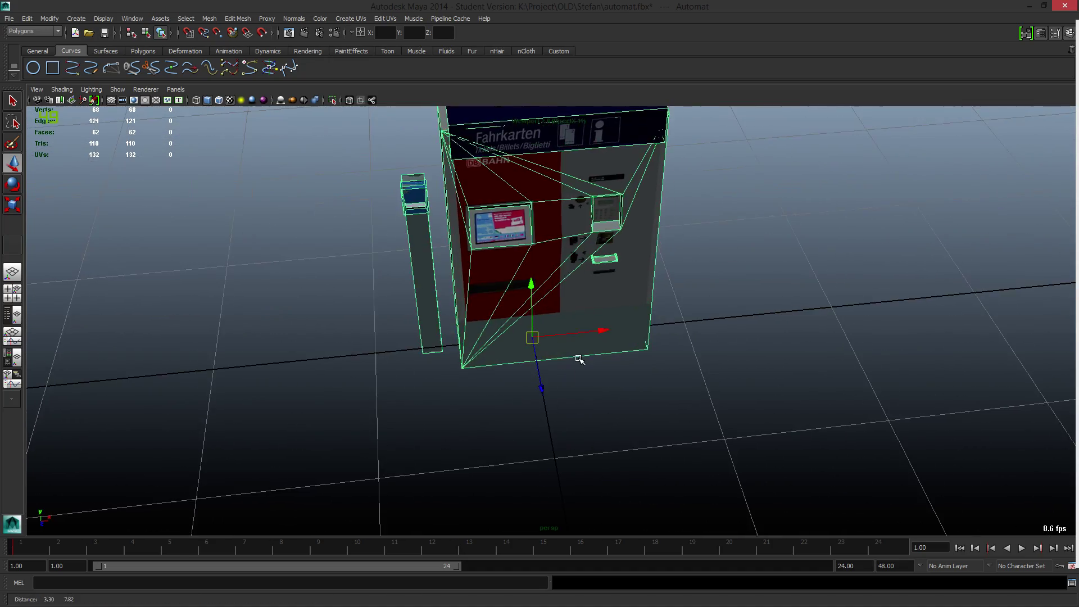
{"action": "left_click_drag", "start_coordinate": [579, 360], "coordinate": [556, 359], "text": "alt"}
{"action": "right_click_drag", "start_coordinate": [557, 359], "coordinate": [554, 371], "text": "alt"}
{"action": "left_click_drag", "start_coordinate": [554, 371], "coordinate": [549, 361], "text": "alt"}
{"action": "middle_click_drag", "start_coordinate": [549, 361], "coordinate": [561, 366], "text": "alt"}
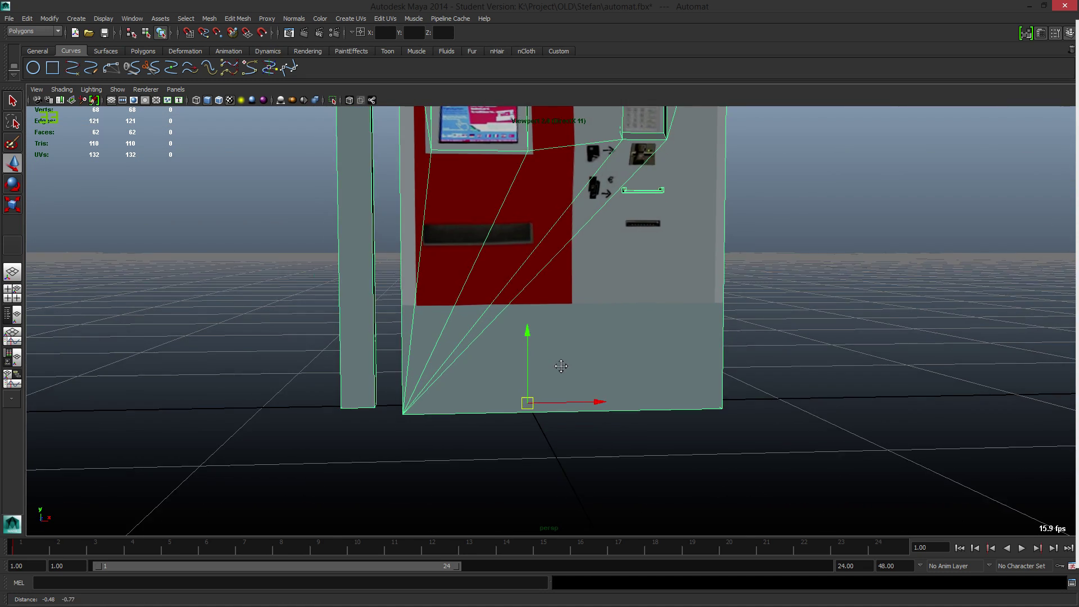
{"action": "left_click_drag", "start_coordinate": [561, 365], "coordinate": [551, 332], "text": "alt"}
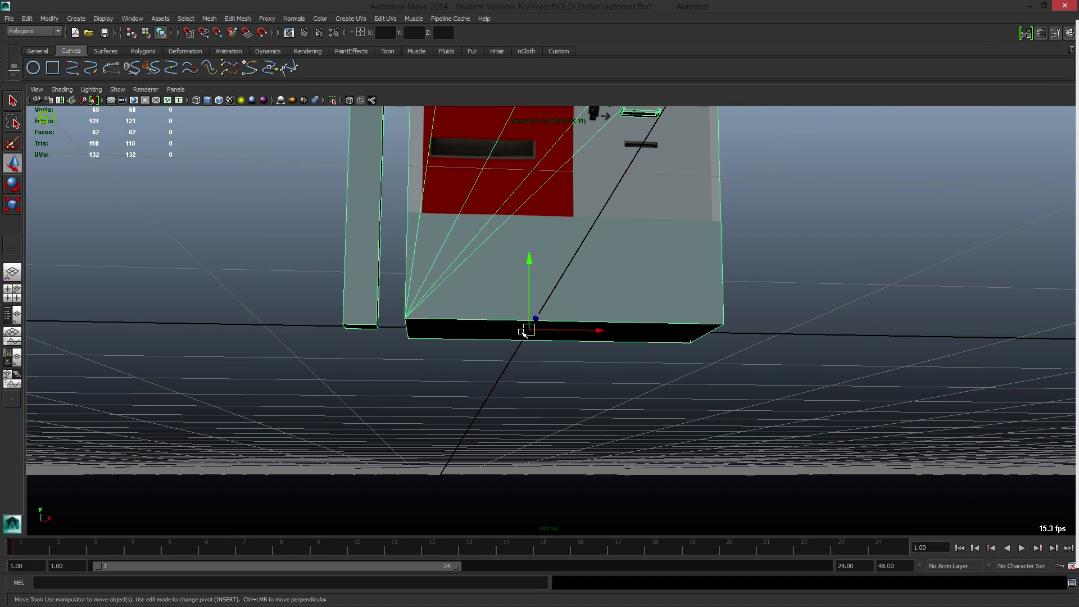
{"action": "left_click_drag", "start_coordinate": [686, 303], "coordinate": [664, 285], "text": "alt"}
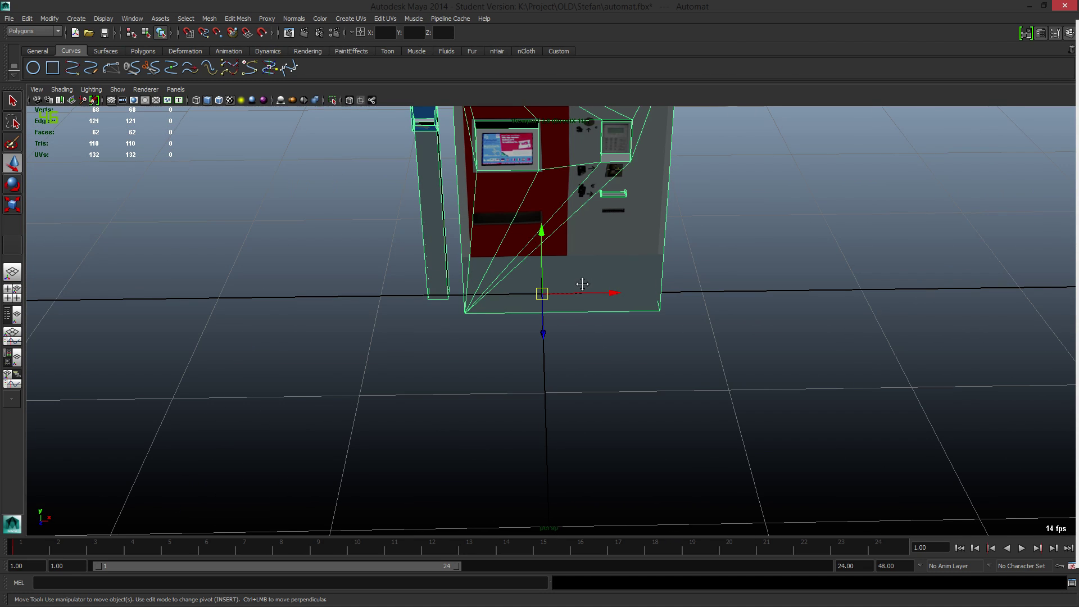
{"action": "middle_click_drag", "start_coordinate": [582, 284], "coordinate": [582, 343], "text": "alt"}
Center the ticket machine's pivot on the model and move it down to the base at 0, 0, 0.
{"action": "left_click", "coordinate": [49, 19]}
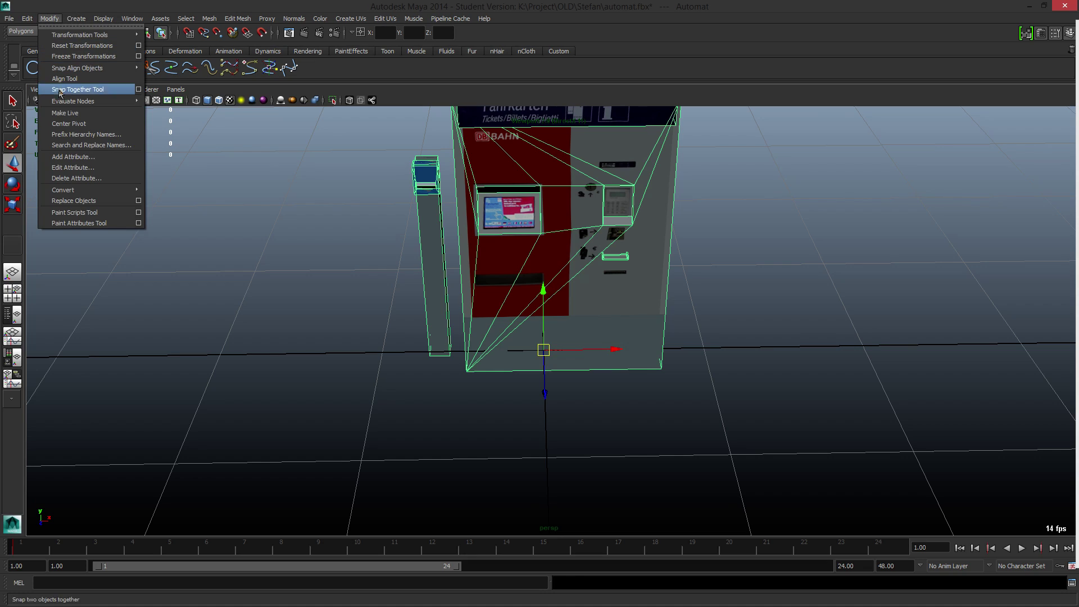
{"action": "left_click", "coordinate": [72, 129]}
{"action": "left_click_drag", "start_coordinate": [720, 219], "coordinate": [708, 286], "text": "alt"}
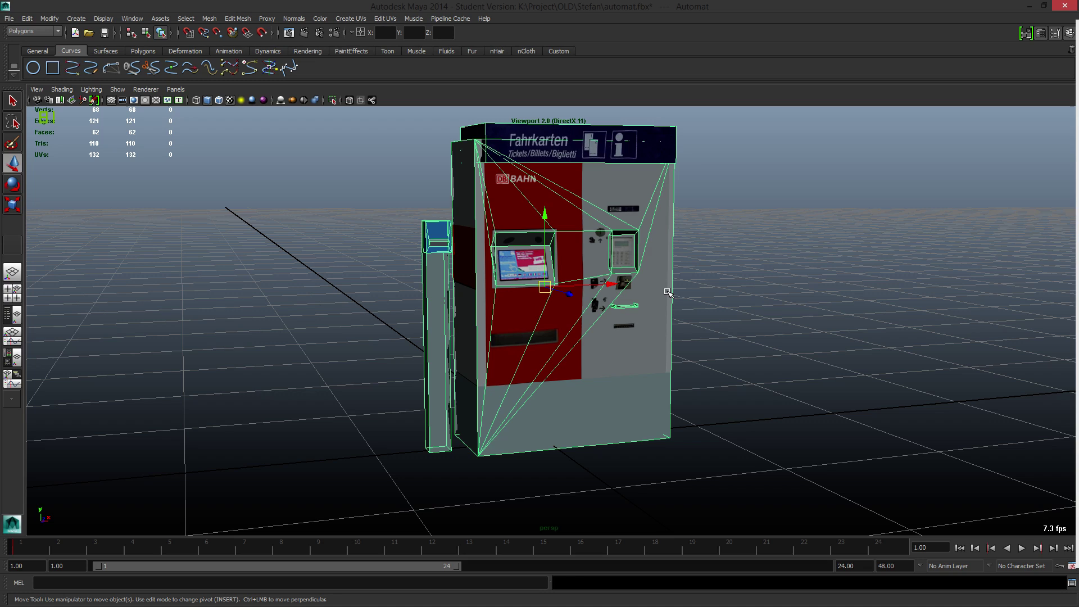
{"action": "key", "text": "Insert"}
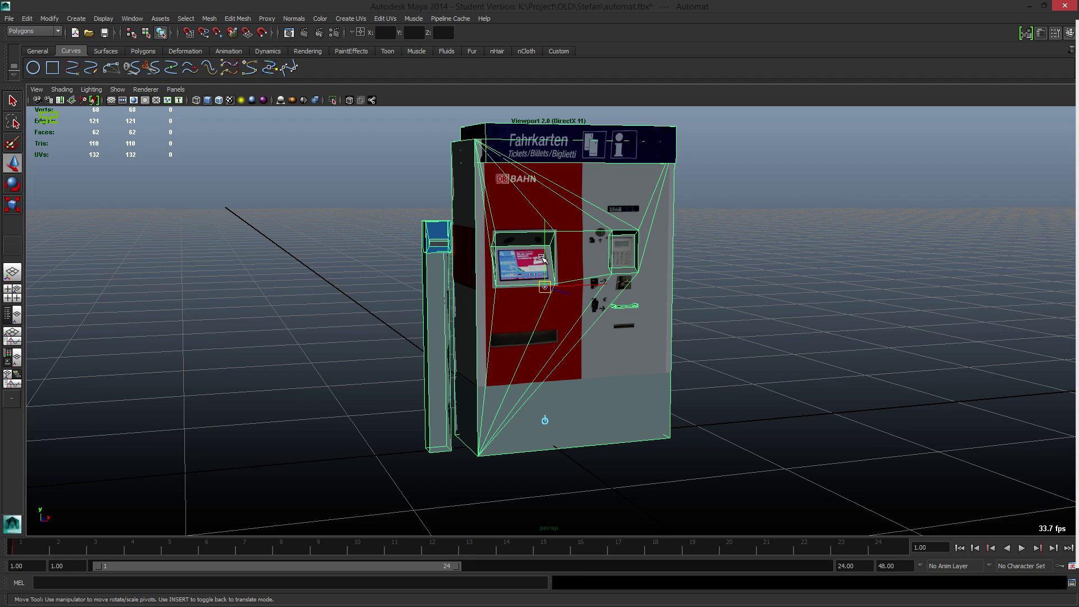
{"action": "left_click_drag", "start_coordinate": [542, 258], "coordinate": [545, 254]}
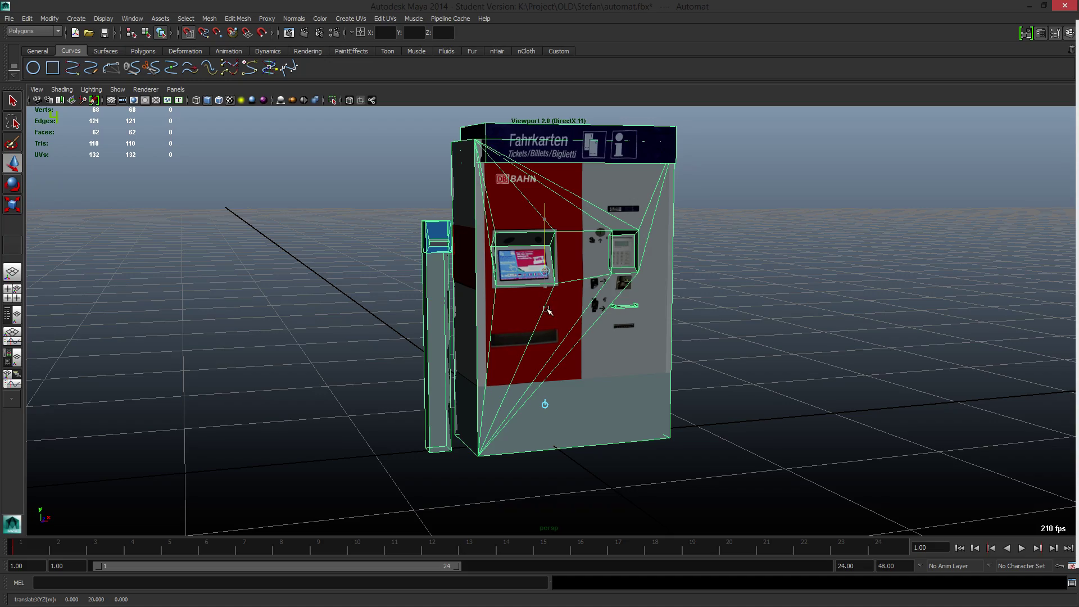
{"action": "left_click_drag", "start_coordinate": [550, 281], "coordinate": [545, 442]}
{"action": "key", "text": "Insert"}
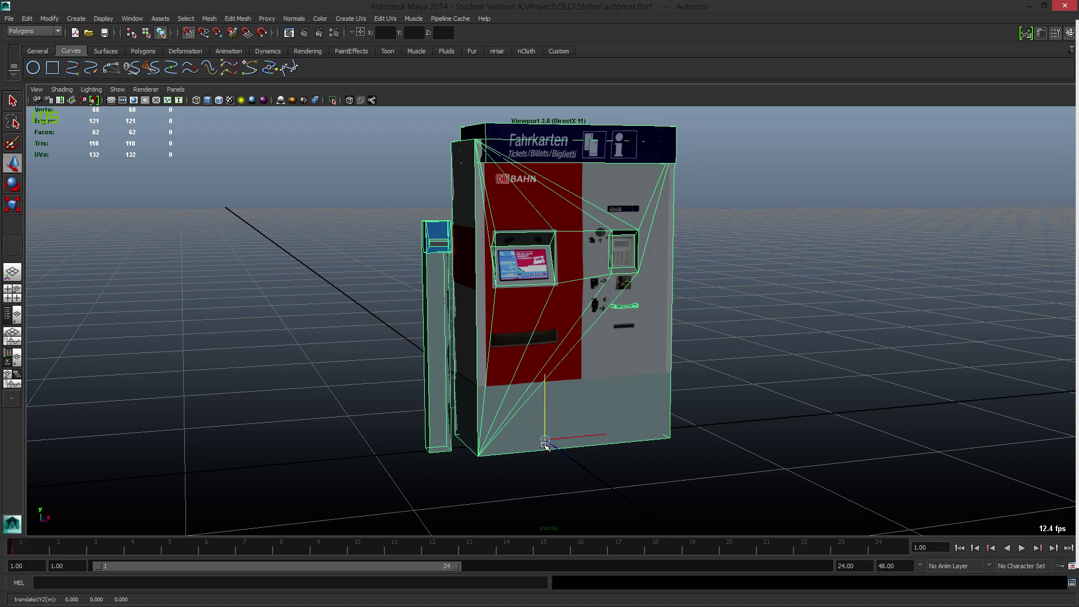
Examine the ticket machine's orientation and its placement at the grid center from several angles and distances.
{"action": "left_click_drag", "start_coordinate": [716, 455], "coordinate": [677, 452], "text": "alt"}
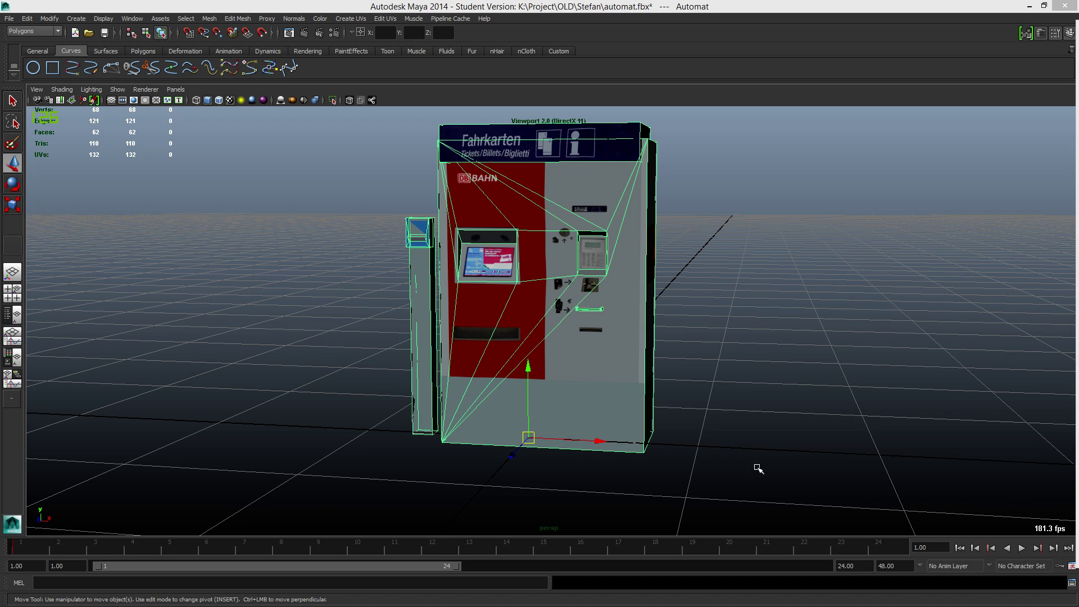
{"action": "left_click_drag", "start_coordinate": [757, 470], "coordinate": [717, 444], "text": "alt"}
{"action": "right_click_drag", "start_coordinate": [717, 443], "coordinate": [696, 320], "text": "alt"}
{"action": "left_click_drag", "start_coordinate": [696, 320], "coordinate": [498, 339], "text": "alt"}
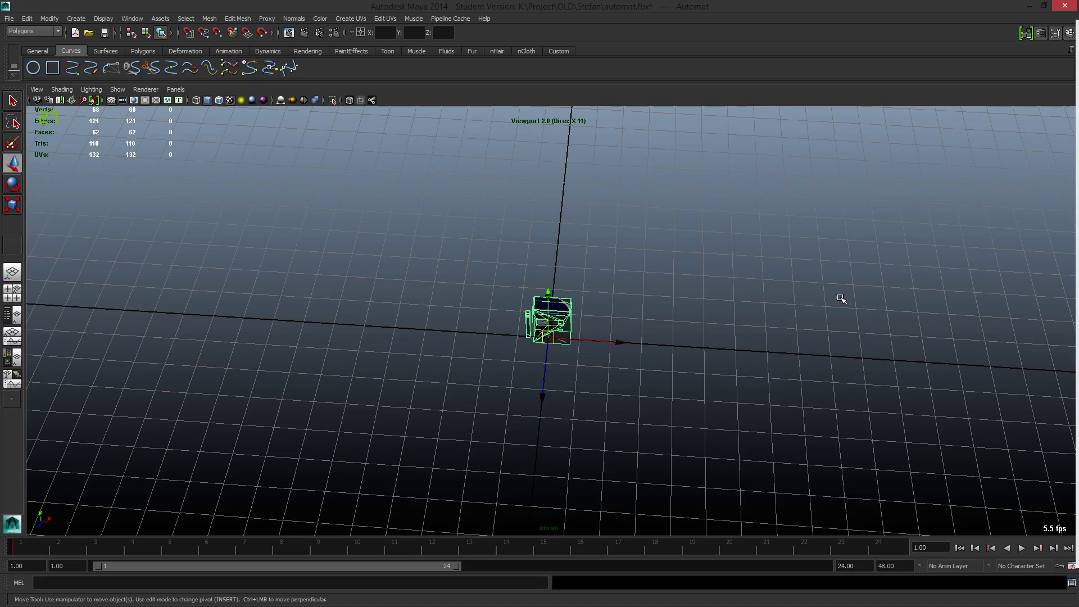
{"action": "left_click_drag", "start_coordinate": [728, 315], "coordinate": [760, 318], "text": "alt"}
{"action": "scroll", "coordinate": [798, 288], "scroll_direction": "up", "scroll_amount": 6}
{"action": "scroll", "coordinate": [667, 386], "scroll_direction": "up", "scroll_amount": 3}
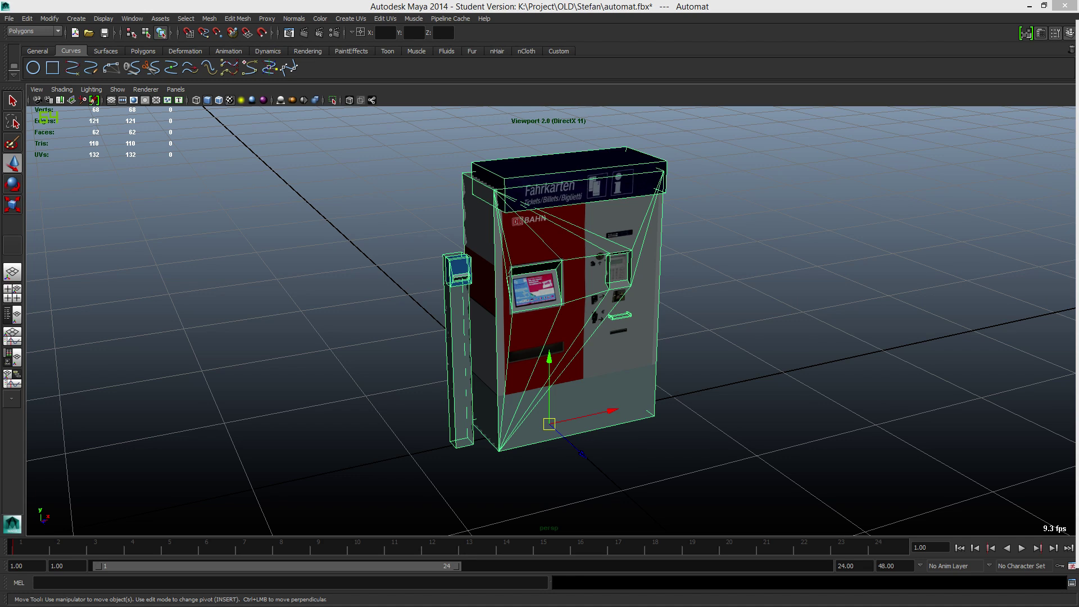
{"action": "left_click", "coordinate": [8, 19]}
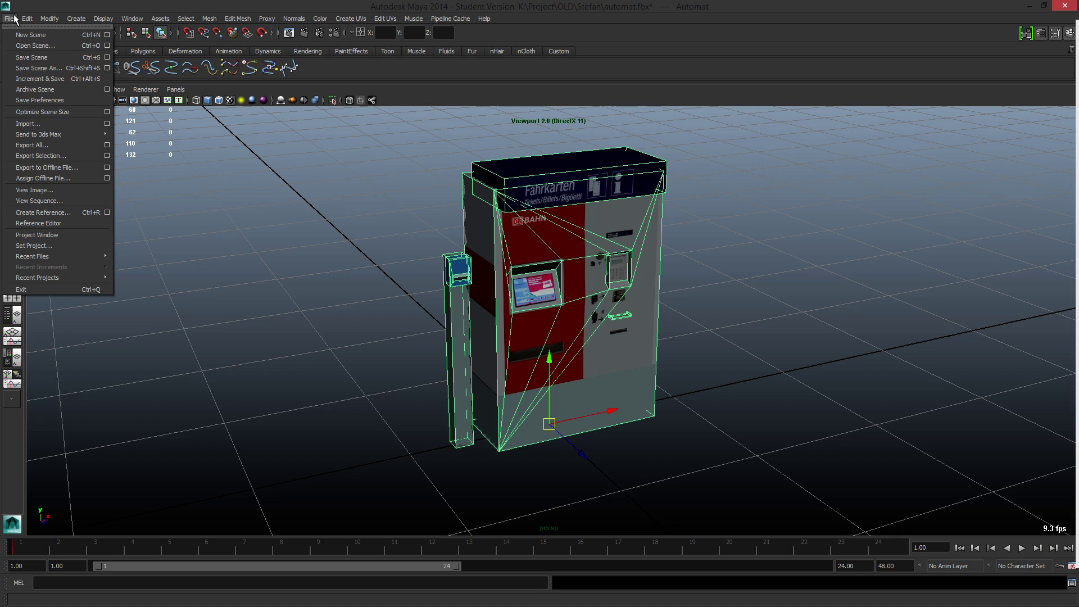
{"action": "left_click", "coordinate": [51, 156]}
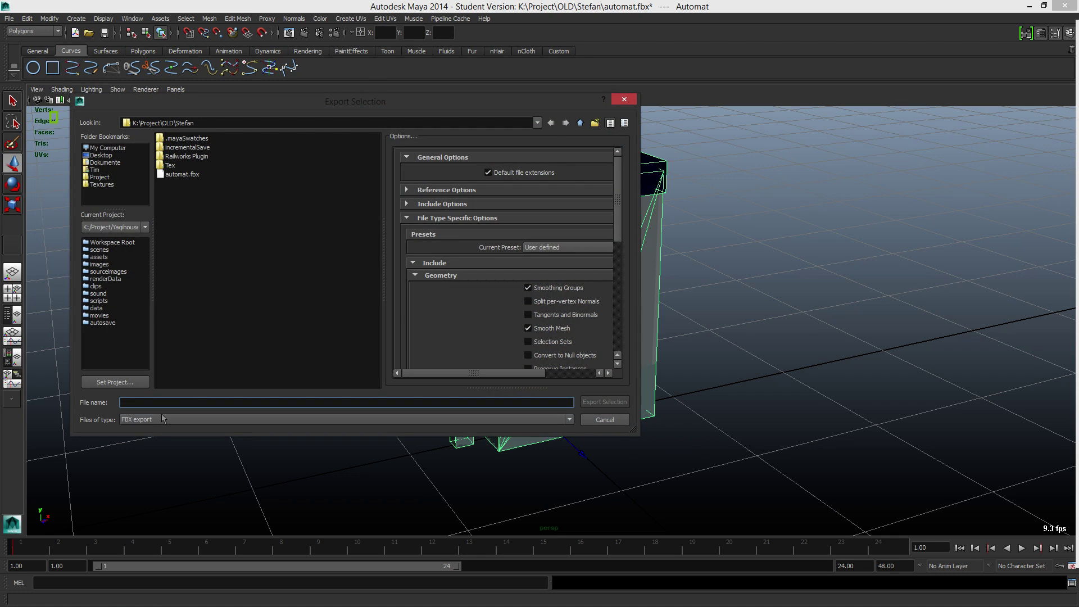
{"action": "left_click", "coordinate": [145, 420]}
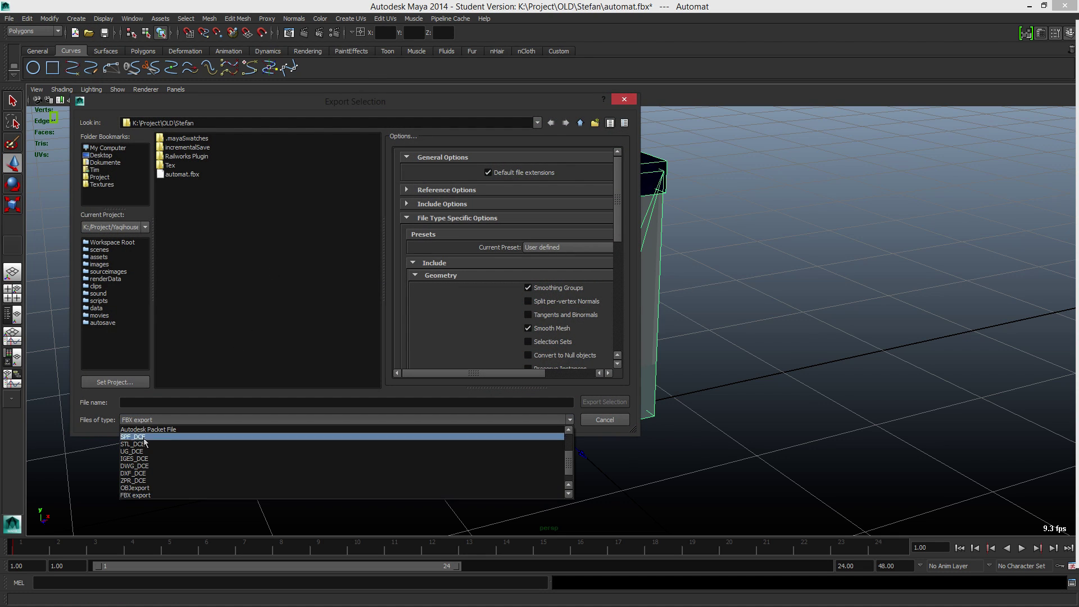
{"action": "left_click", "coordinate": [135, 495]}
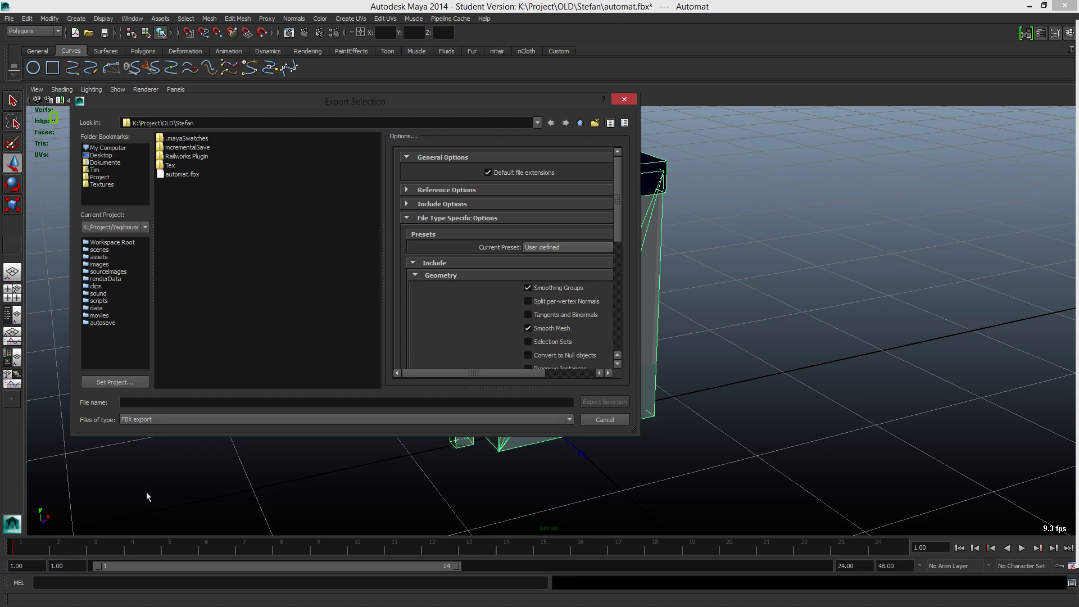
{"action": "left_click", "coordinate": [182, 175]}
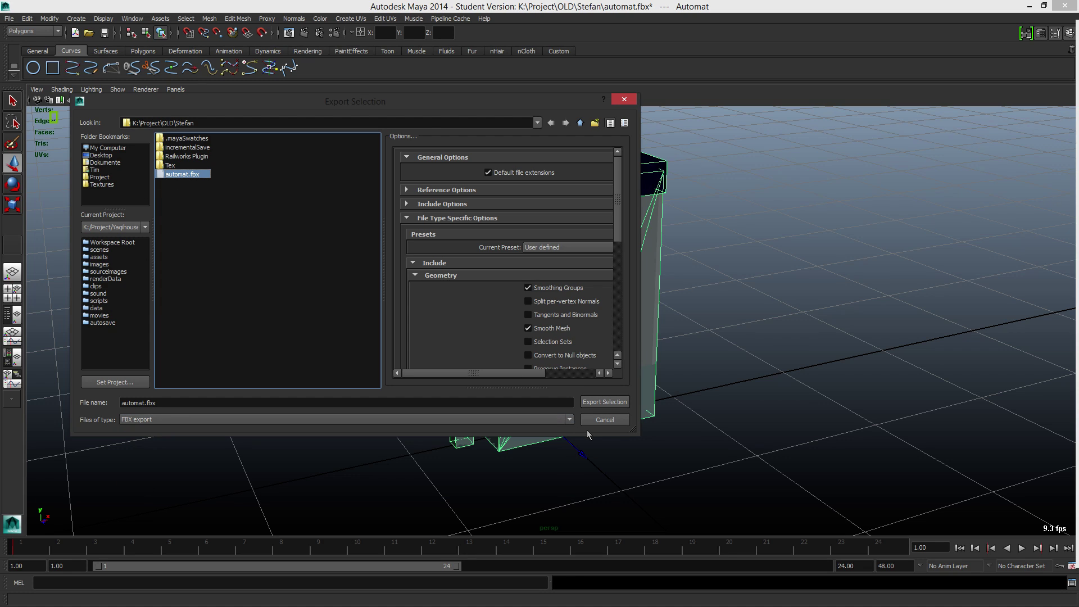
{"action": "left_click", "coordinate": [604, 419]}
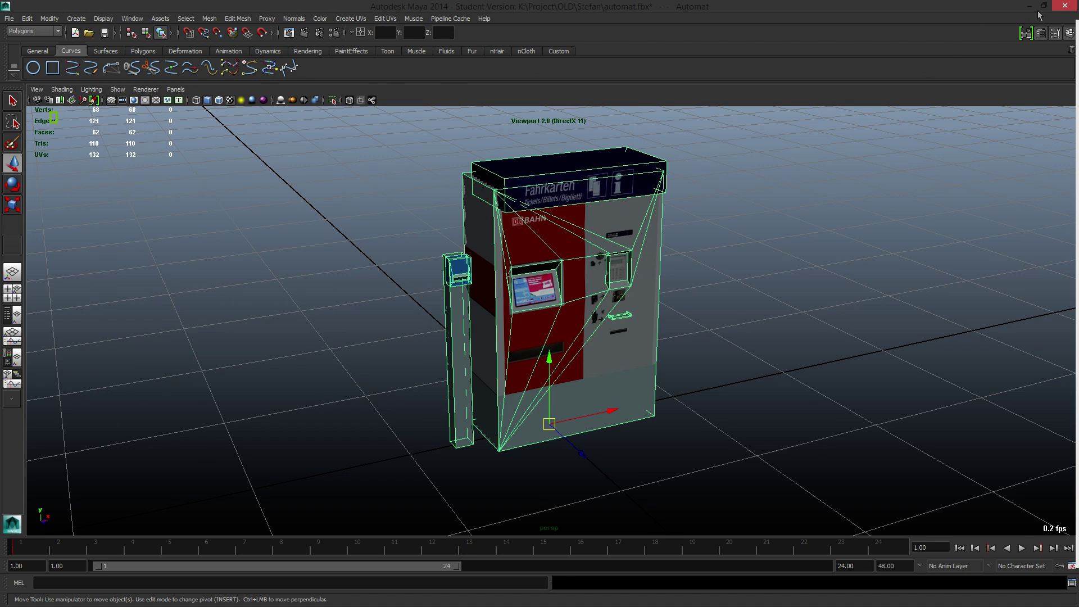
Close Maya without saving the changes to automat.fbx.
{"action": "left_click_drag", "start_coordinate": [992, 8], "coordinate": [874, 24]}
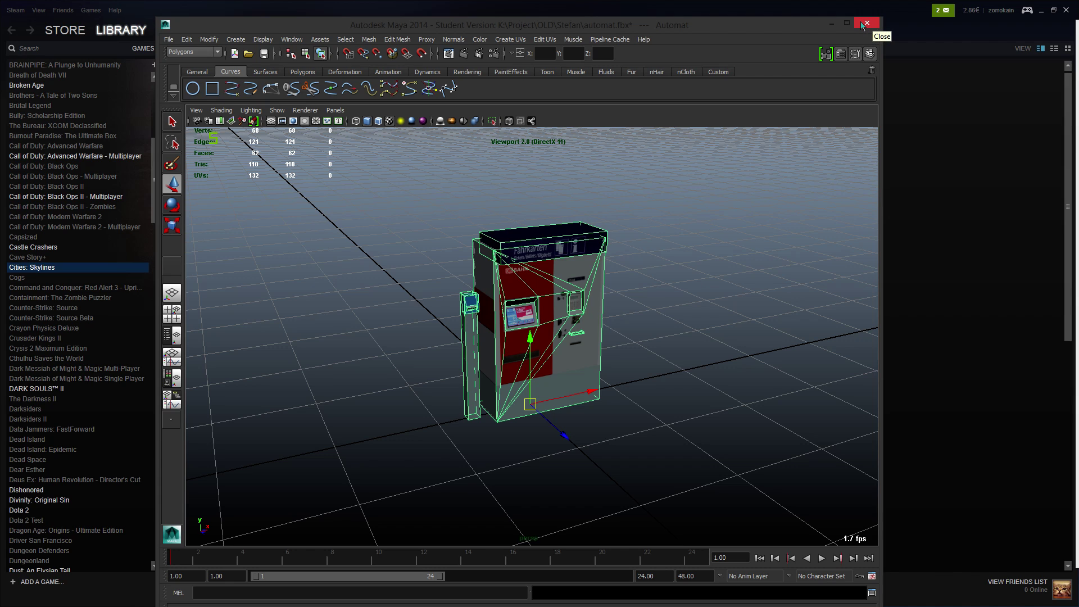
{"action": "left_click", "coordinate": [865, 24]}
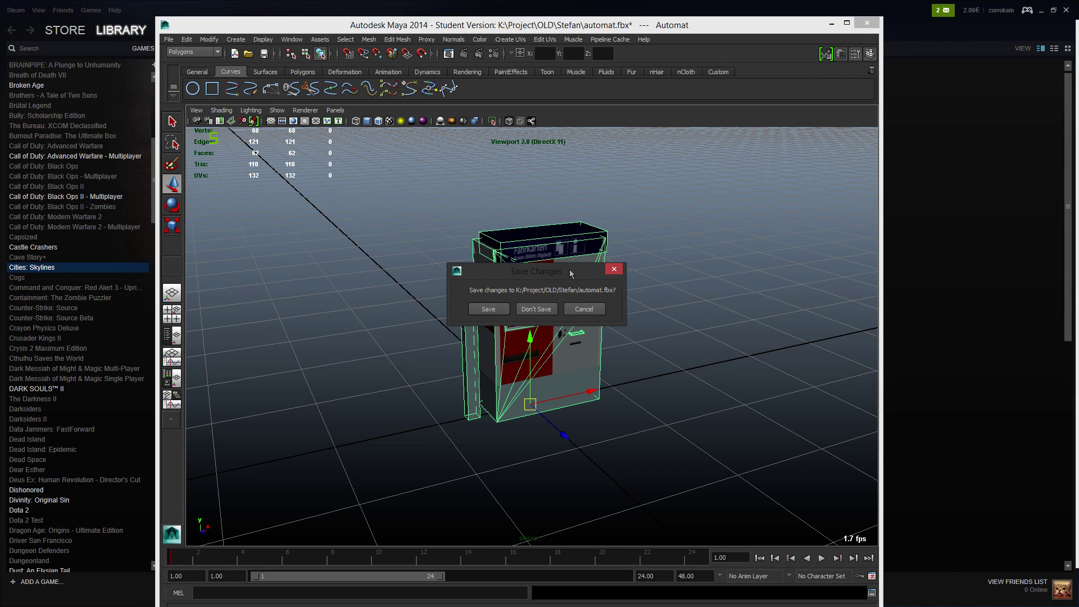
{"action": "left_click", "coordinate": [539, 312]}
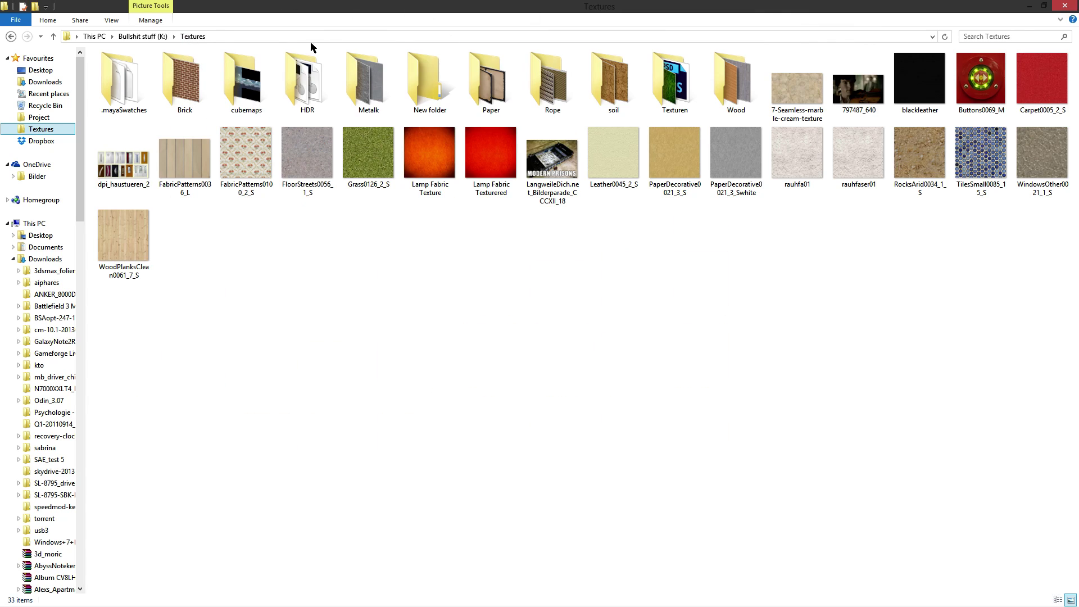
In File Explorer, go to the %appdata% location.
{"action": "left_click", "coordinate": [212, 34]}
{"action": "type", "text": "%appdat5a"}
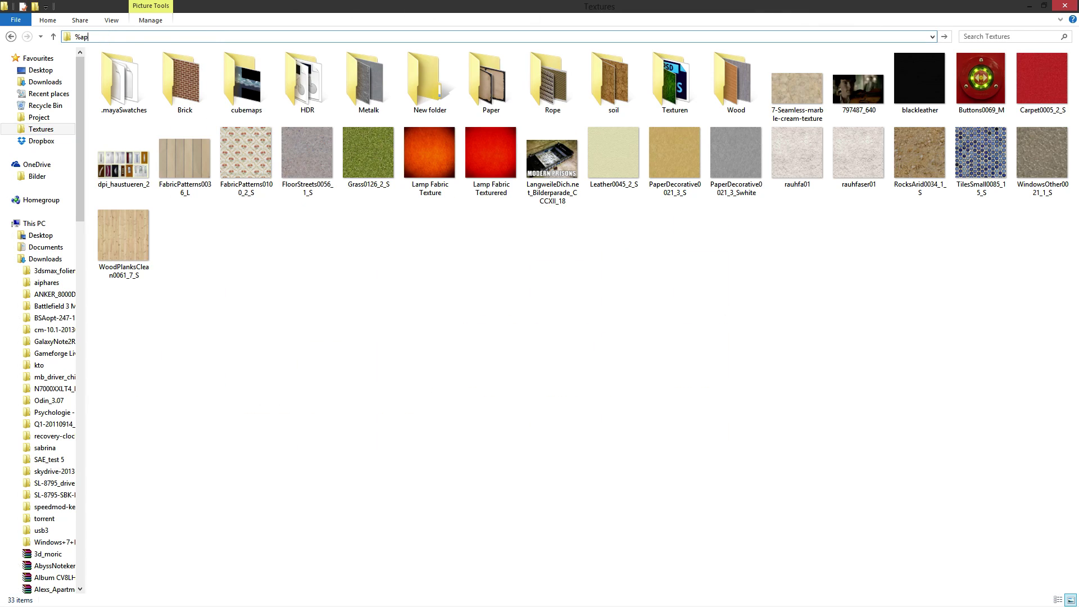
{"action": "key", "text": "BackSpace"}
{"action": "key", "text": "BackSpace"}
{"action": "type", "text": "a%"}
{"action": "key", "text": "Return"}
Go up to AppData and open Local, Colossal Order and the Cities_Skylines folder.
{"action": "left_click", "coordinate": [126, 36]}
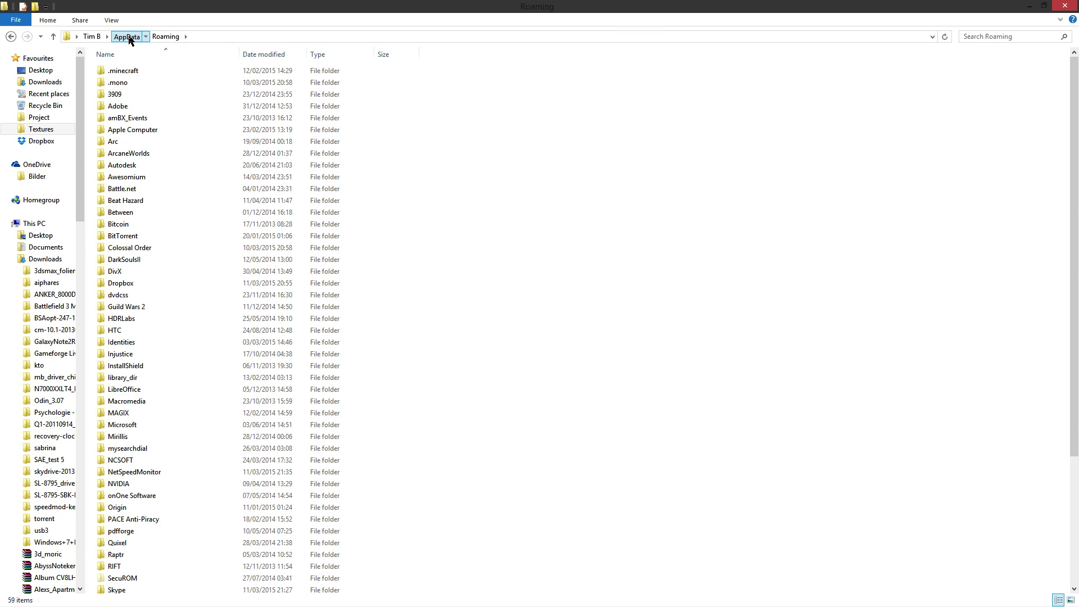
{"action": "double_click", "coordinate": [115, 72]}
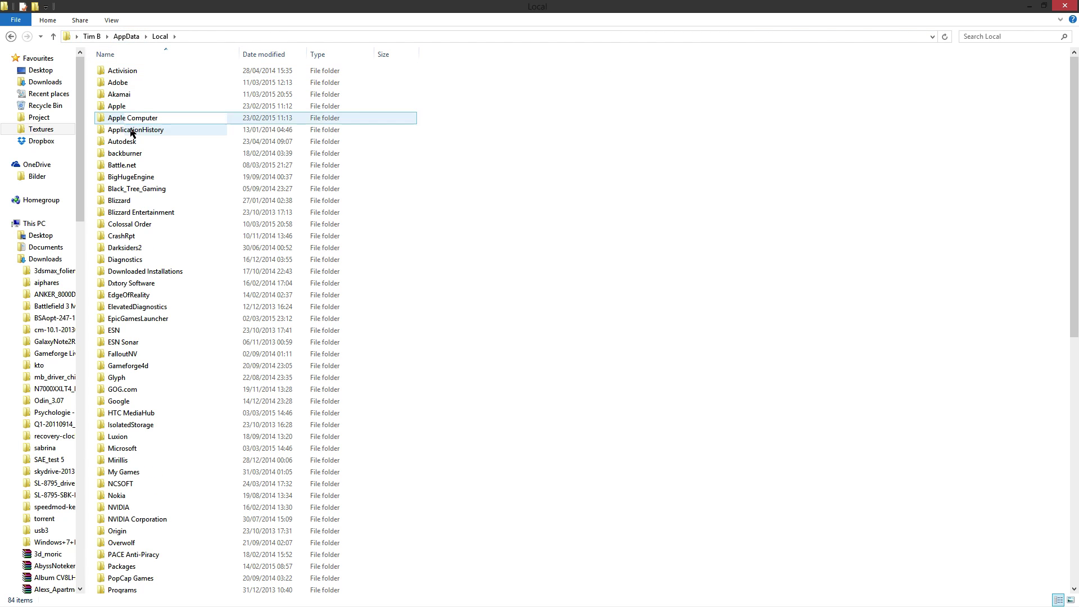
{"action": "double_click", "coordinate": [131, 222]}
{"action": "double_click", "coordinate": [143, 73]}
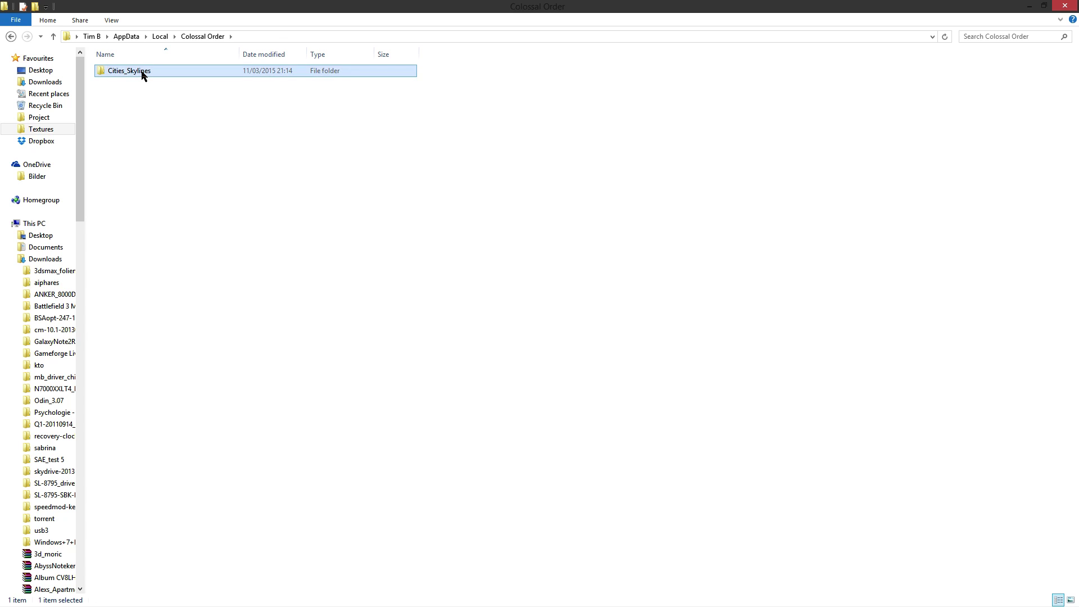
Open the Addons folder's Import subfolder inside Cities_Skylines and locate the automat.fbx model and its automat_d texture.
{"action": "double_click", "coordinate": [140, 72]}
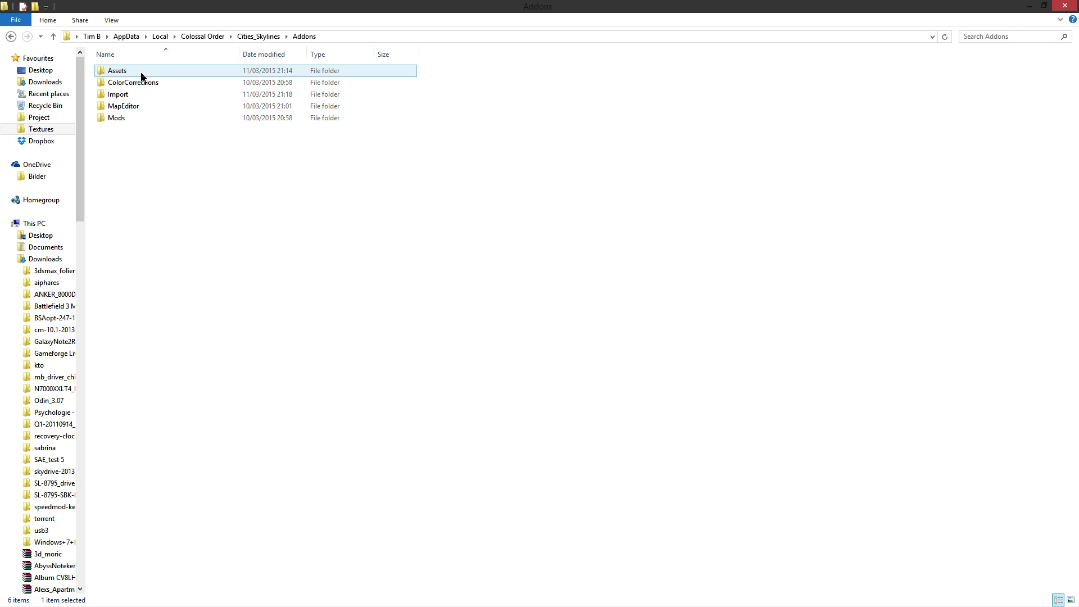
{"action": "double_click", "coordinate": [124, 96]}
{"action": "left_click_drag", "start_coordinate": [336, 177], "coordinate": [362, 188]}
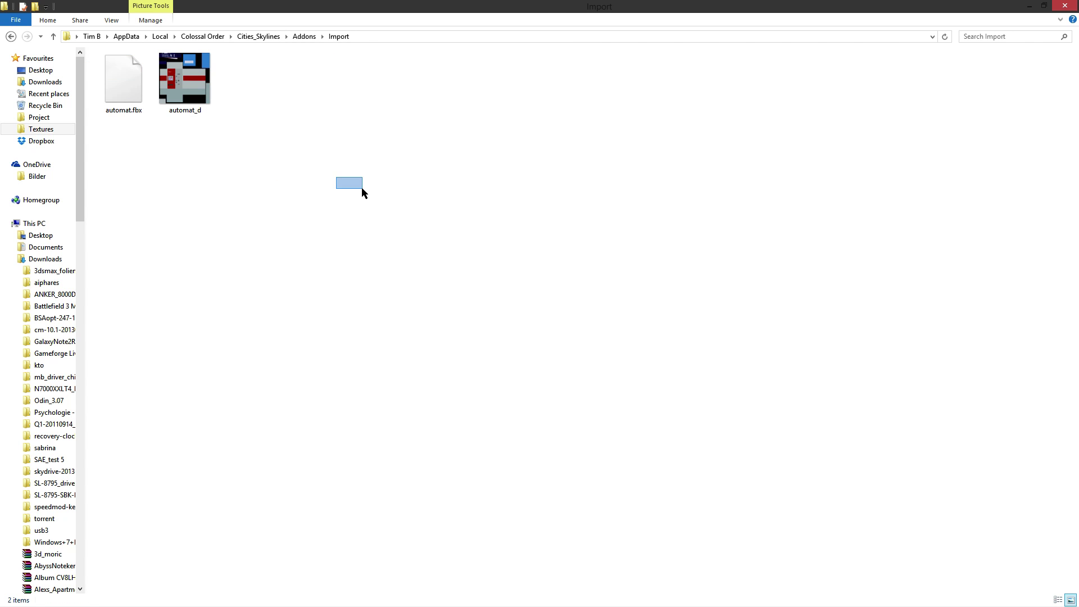
{"action": "left_click", "coordinate": [120, 101]}
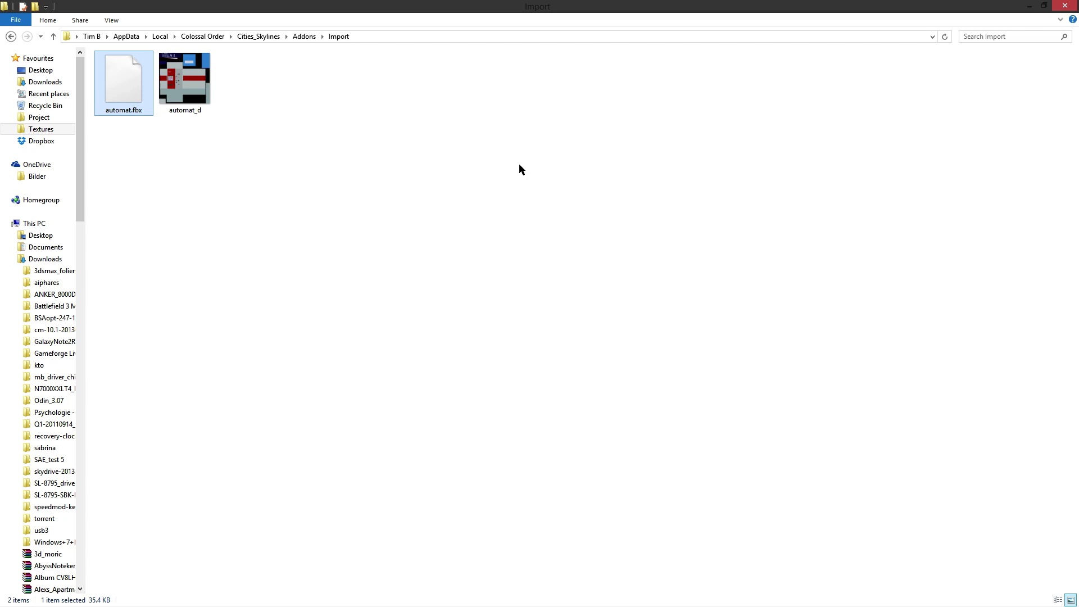
{"action": "left_click", "coordinate": [191, 113]}
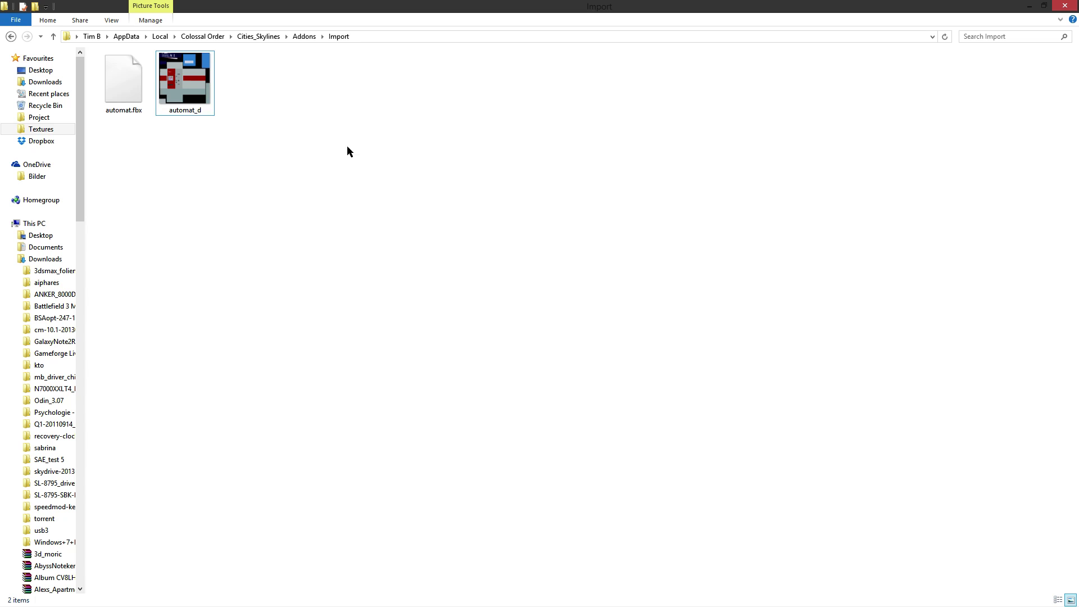
Check the file type of the automat_d texture in its properties, leaving them unchanged.
{"action": "left_click", "coordinate": [195, 102]}
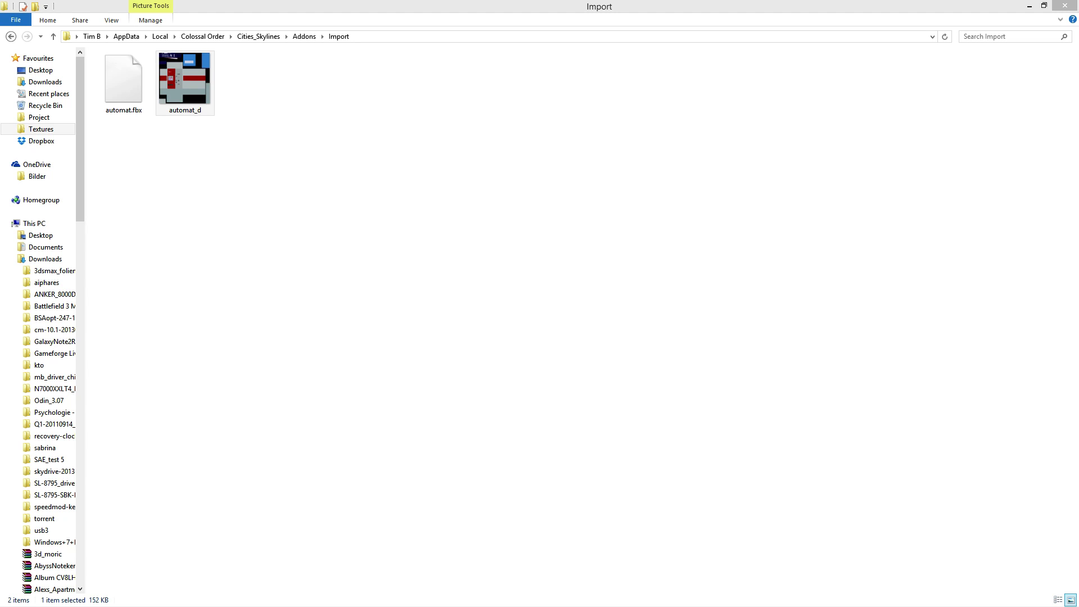
{"action": "right_click", "coordinate": [200, 105]}
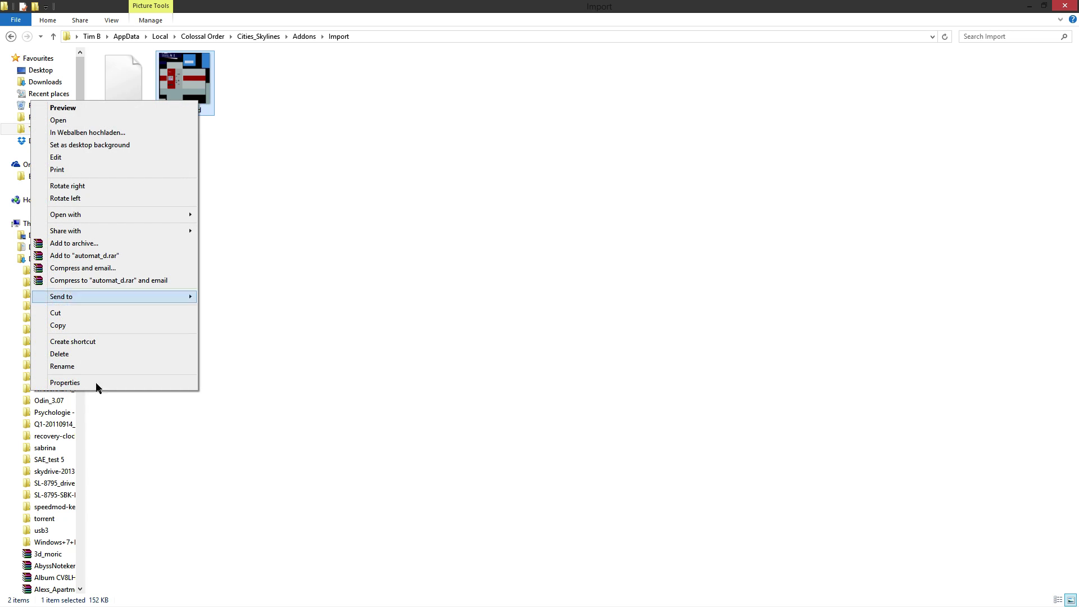
{"action": "left_click", "coordinate": [86, 383]}
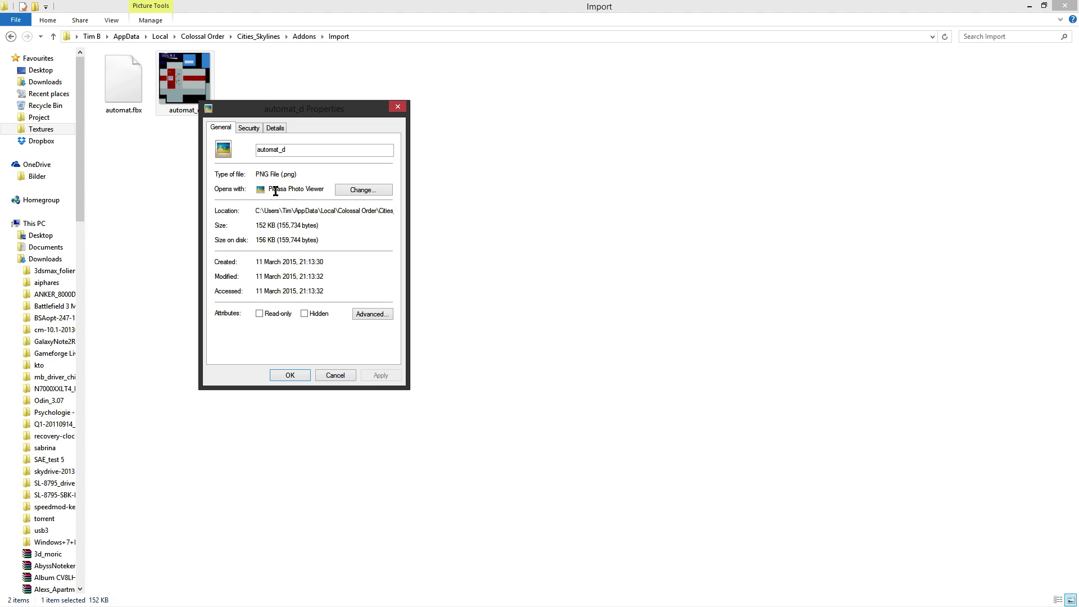
{"action": "left_click", "coordinate": [338, 379]}
{"action": "left_click", "coordinate": [1074, 6]}
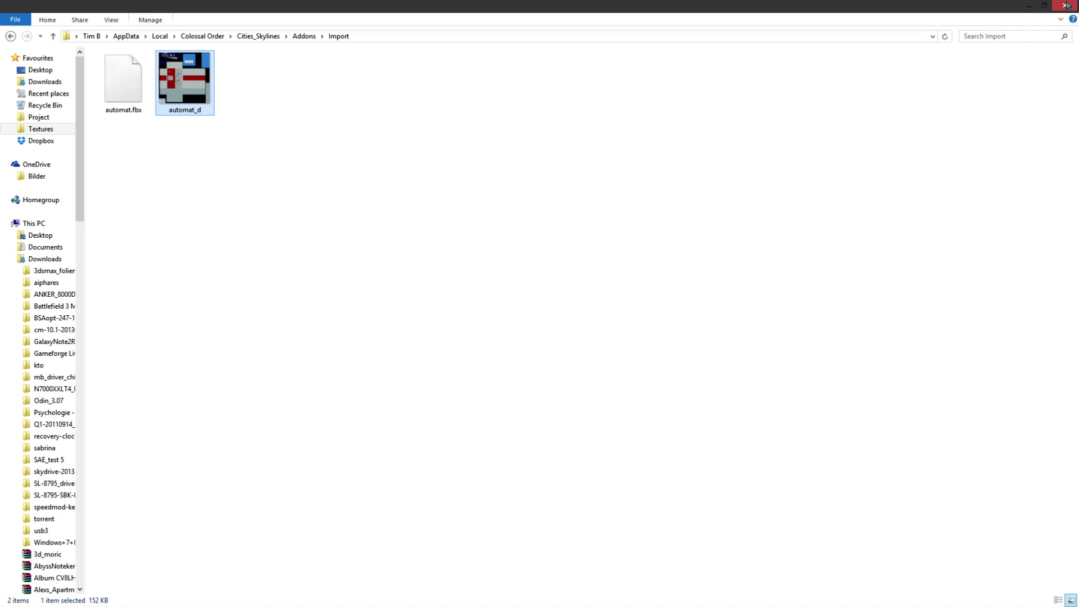
{"action": "left_click", "coordinate": [193, 117]}
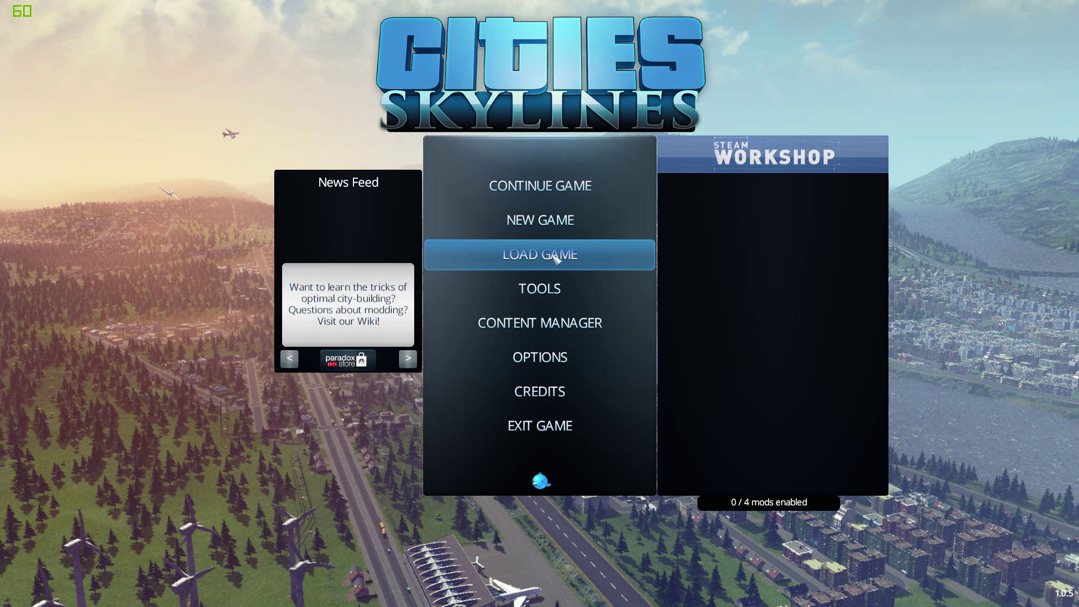
Switch to Cities: Skylines, start the Asset Editor with the Temperate theme and dismiss the broken-assets error.
{"action": "left_click", "coordinate": [566, 296]}
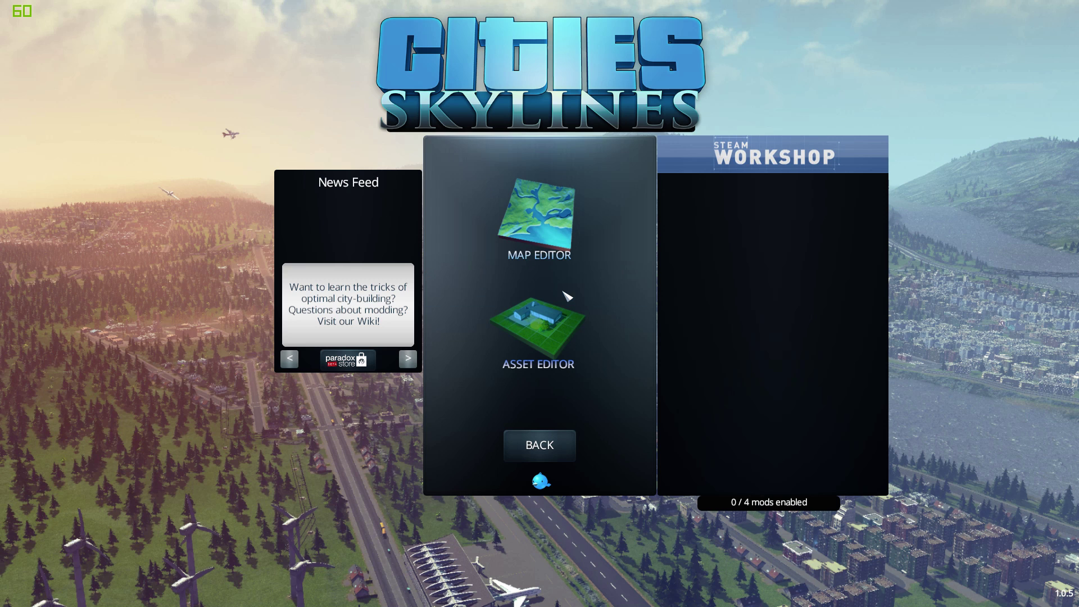
{"action": "left_click", "coordinate": [548, 337]}
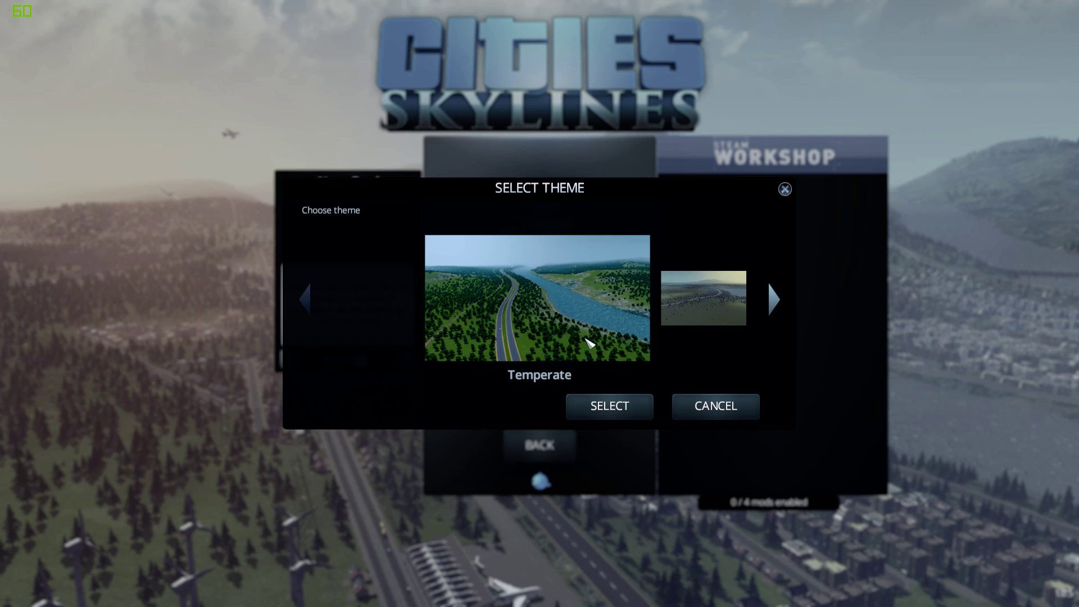
{"action": "left_click", "coordinate": [585, 417]}
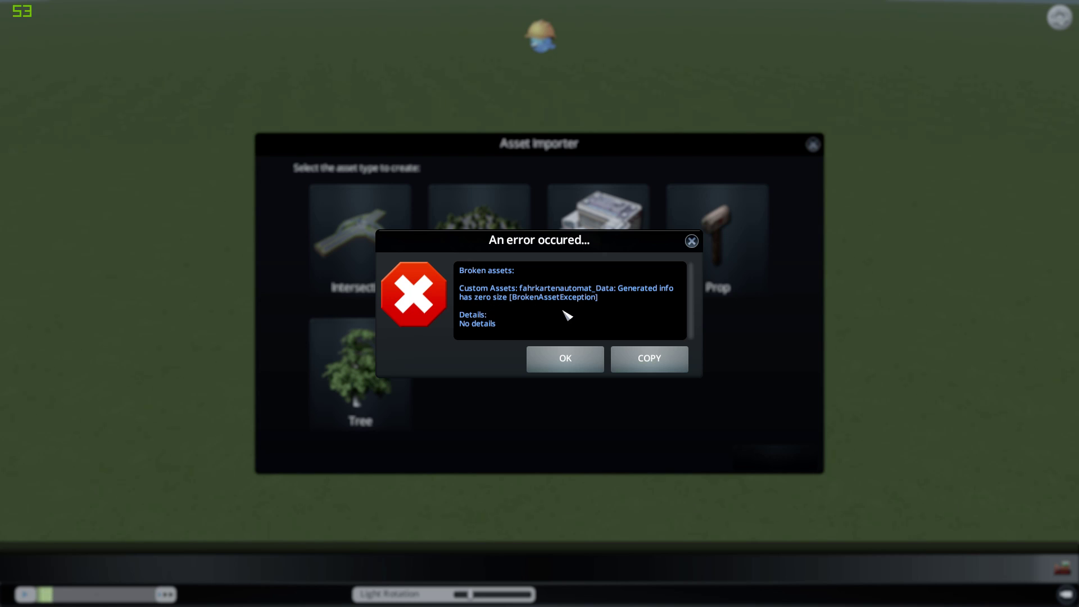
{"action": "left_click", "coordinate": [566, 358]}
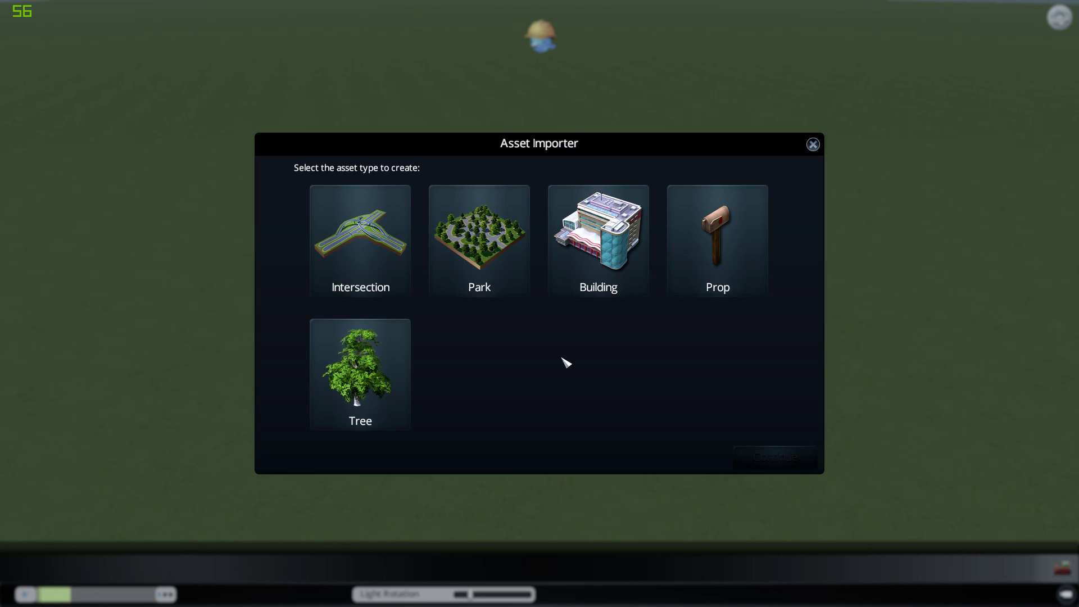
Create a new asset of type Prop from the automat.fbx model, keeping the import scale at 1.
{"action": "left_click", "coordinate": [743, 254]}
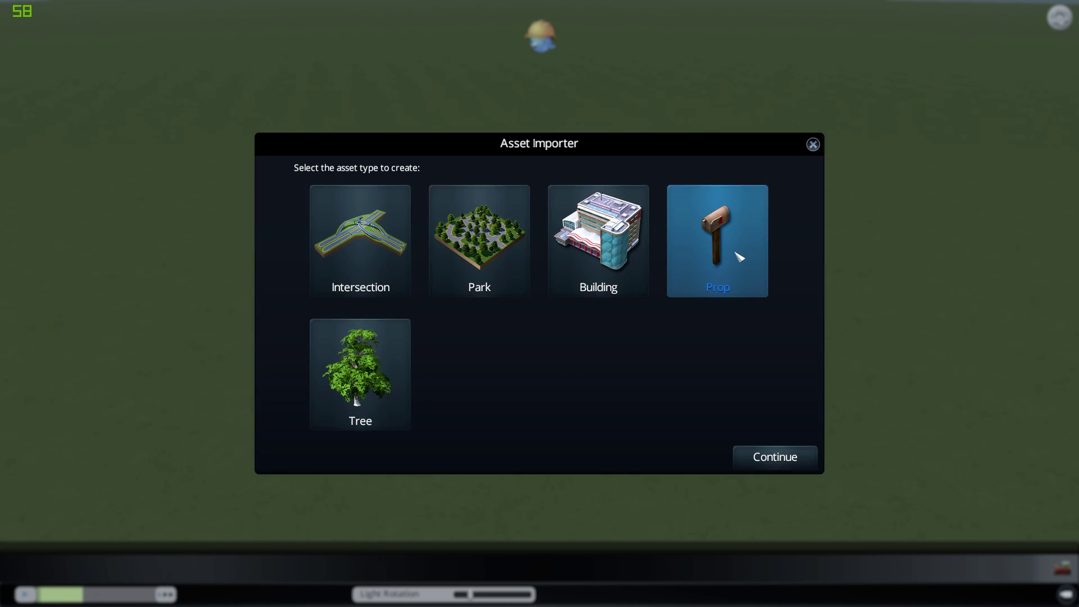
{"action": "left_click", "coordinate": [725, 297]}
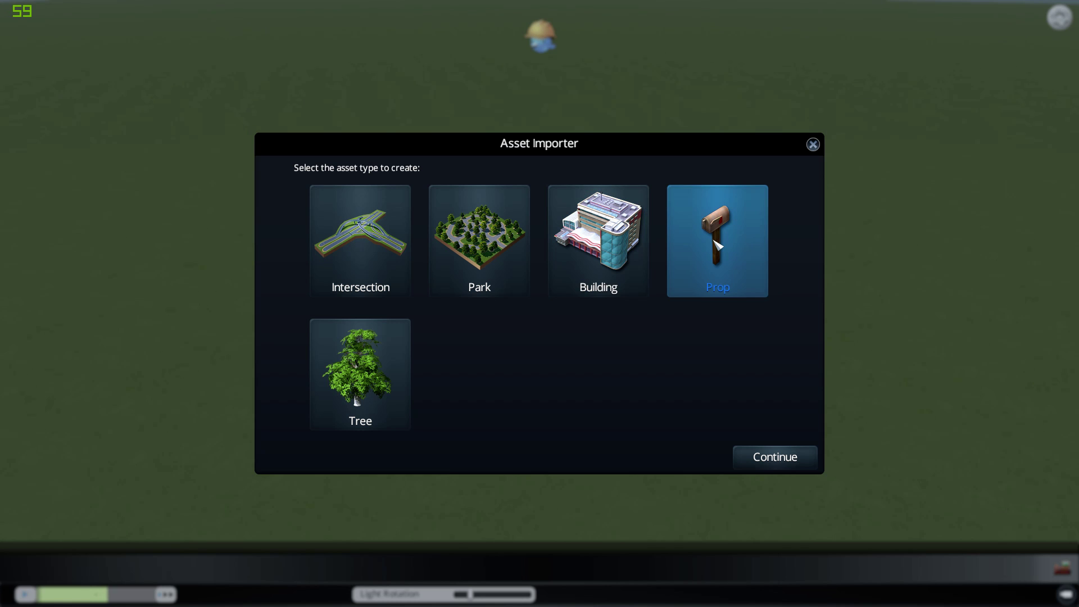
{"action": "left_click", "coordinate": [787, 460]}
{"action": "left_click", "coordinate": [329, 195]}
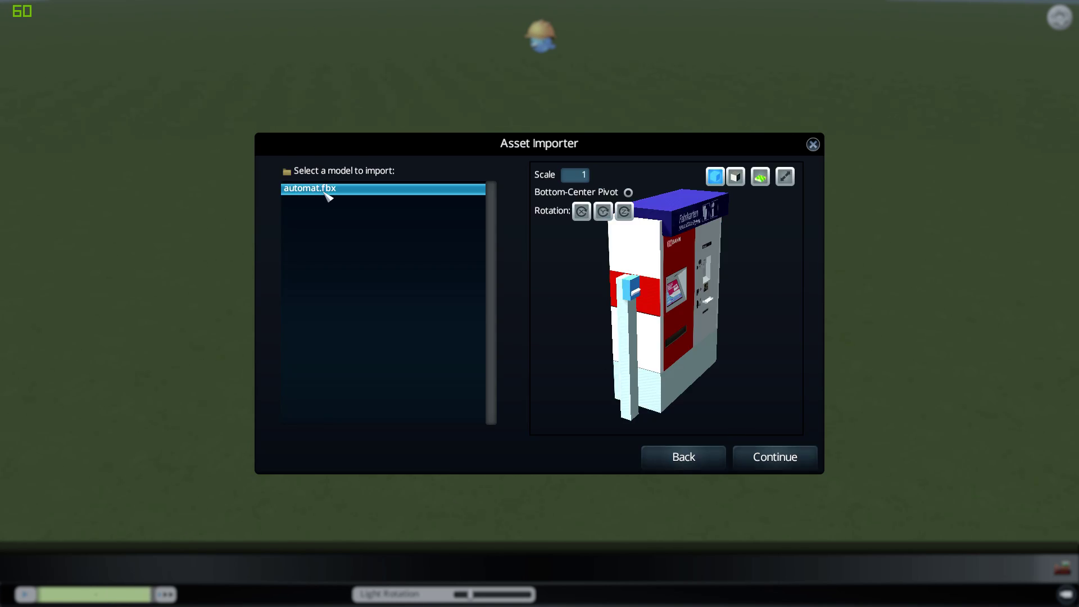
{"action": "left_click_drag", "start_coordinate": [635, 304], "coordinate": [564, 310]}
{"action": "left_click", "coordinate": [790, 456]}
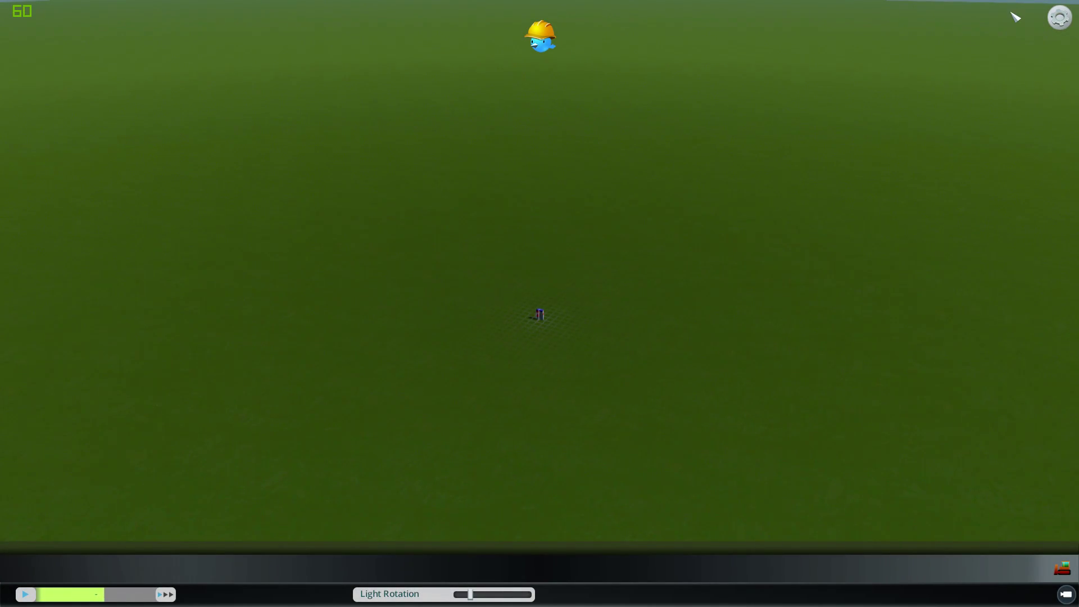
Inspect the ticket machine up close and rotate the light so that it falls on the machine's front.
{"action": "scroll", "coordinate": [574, 311], "scroll_direction": "up", "scroll_amount": 10}
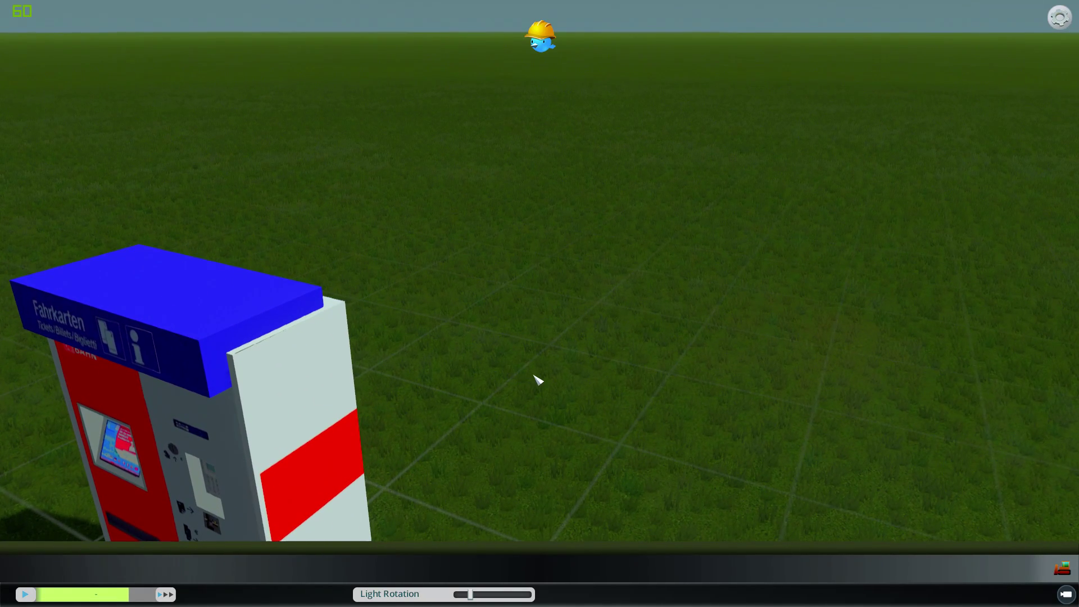
{"action": "scroll", "coordinate": [595, 325], "scroll_direction": "down", "scroll_amount": 3}
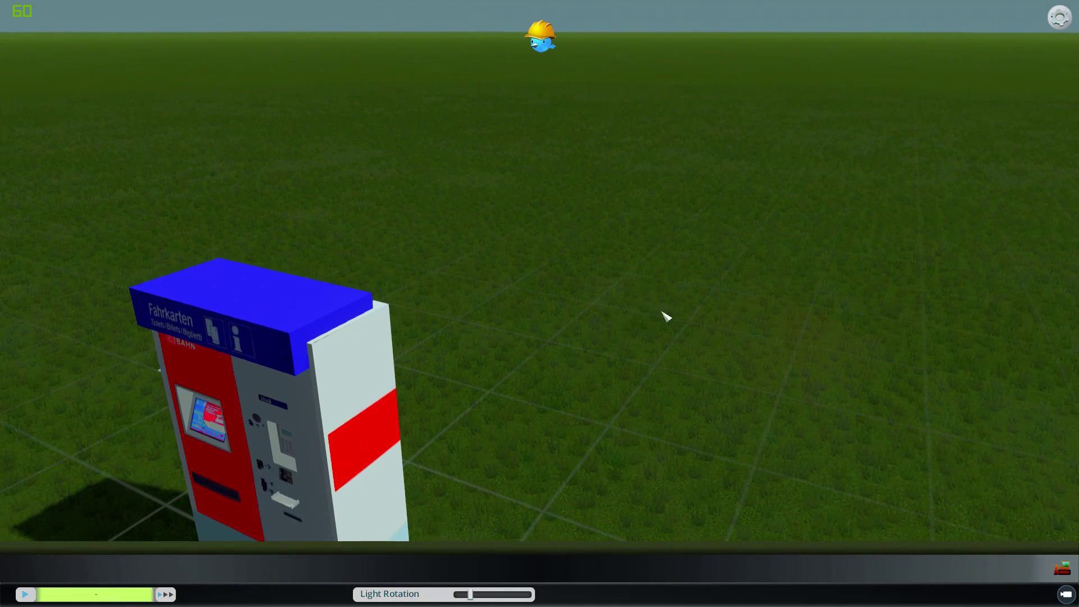
{"action": "scroll", "coordinate": [626, 361], "scroll_direction": "down", "scroll_amount": 5}
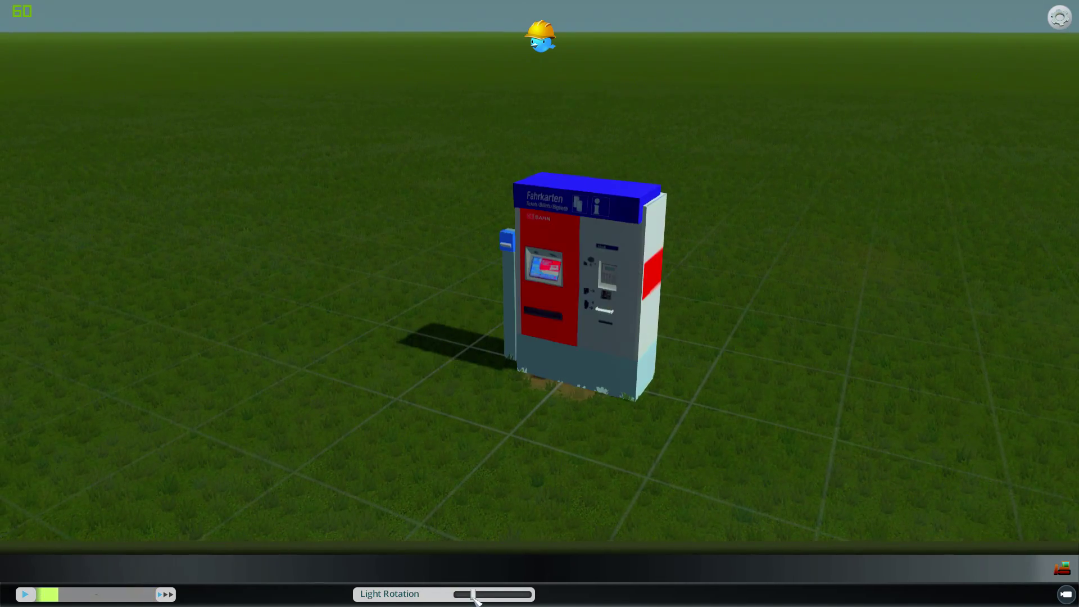
{"action": "mouse_move", "coordinate": [473, 599]}
{"action": "left_mouse_down"}
{"action": "mouse_move", "coordinate": [522, 599]}
{"action": "mouse_move", "coordinate": [465, 600]}
{"action": "mouse_move", "coordinate": [521, 599]}
{"action": "mouse_move", "coordinate": [495, 599]}
{"action": "left_mouse_up"}
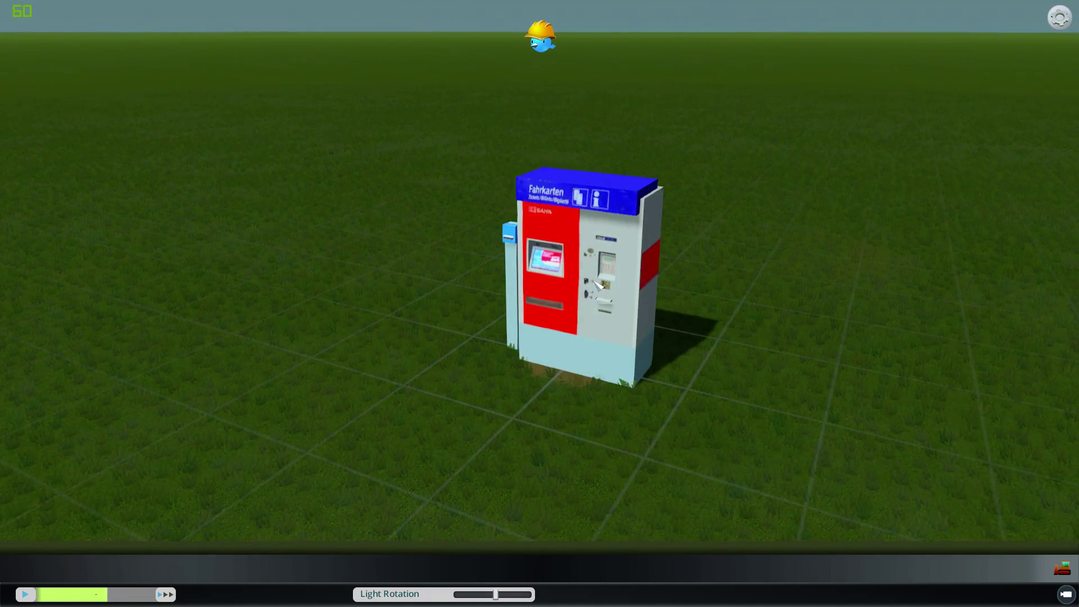
Start saving the asset and set its asset name to fahrkartenautomat.
{"action": "key", "text": "Escape"}
{"action": "left_click", "coordinate": [533, 304]}
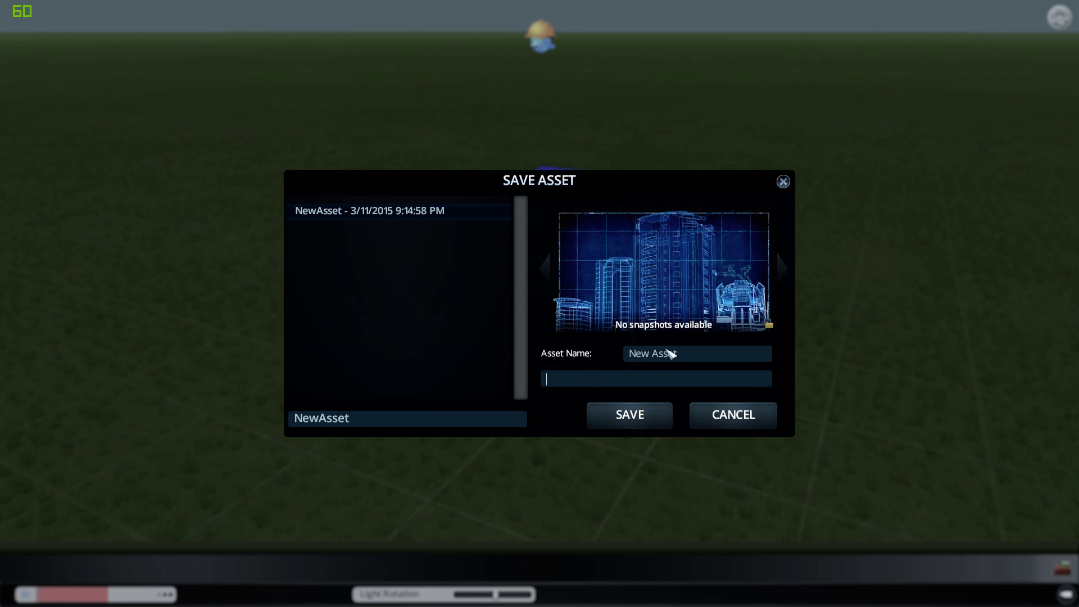
{"action": "left_click", "coordinate": [679, 363]}
{"action": "type", "text": "fahrkartenautomat"}
Replace the save file name NewAsset with Fahrkartenautomat and save the asset.
{"action": "key", "text": "ctrl+a"}
{"action": "key", "text": "ctrl+c"}
{"action": "left_click", "coordinate": [376, 420]}
{"action": "key", "text": "ctrl+v"}
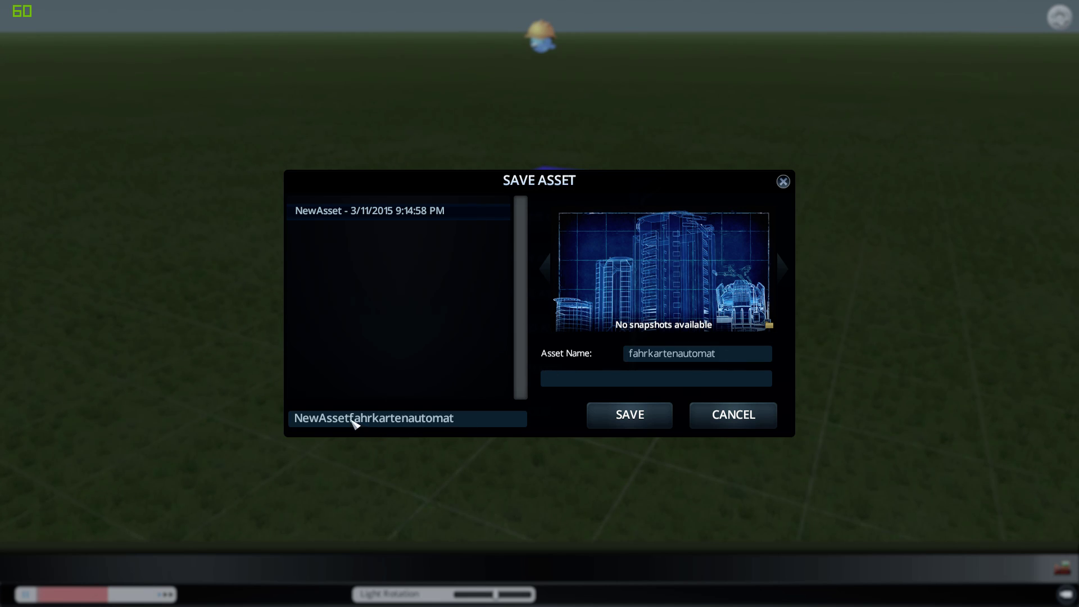
{"action": "left_click", "coordinate": [350, 421]}
{"action": "key", "text": "BackSpace"}
{"action": "key", "text": "BackSpace"}
{"action": "key", "text": "BackSpace"}
{"action": "key", "text": "BackSpace"}
{"action": "key", "text": "BackSpace"}
{"action": "key", "text": "BackSpace"}
{"action": "key", "text": "BackSpace"}
{"action": "key", "text": "BackSpace"}
{"action": "key", "text": "Delete"}
{"action": "type", "text": "F"}
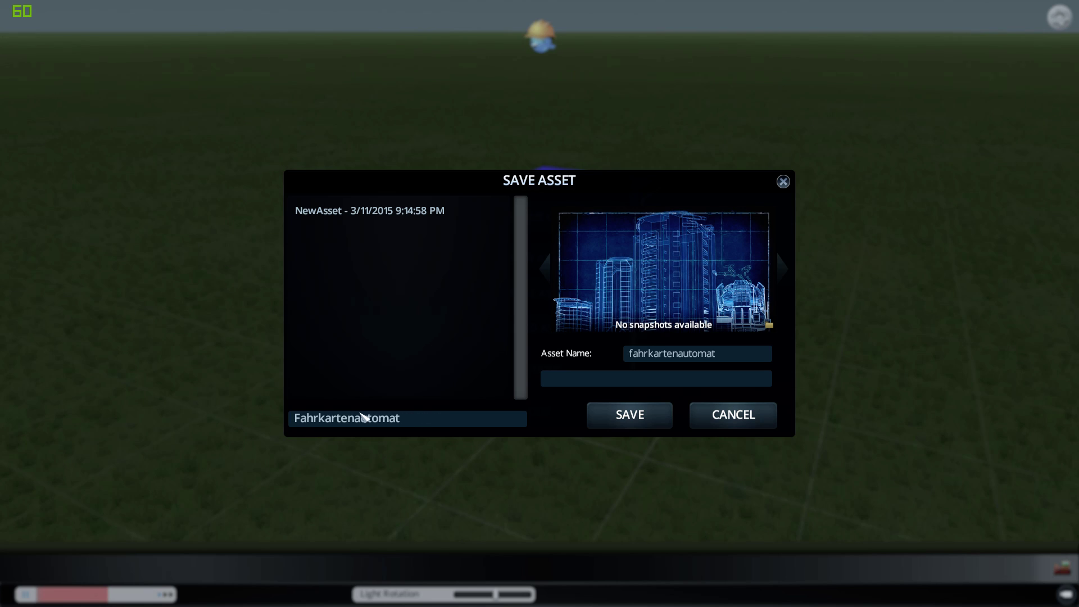
{"action": "left_click", "coordinate": [631, 415]}
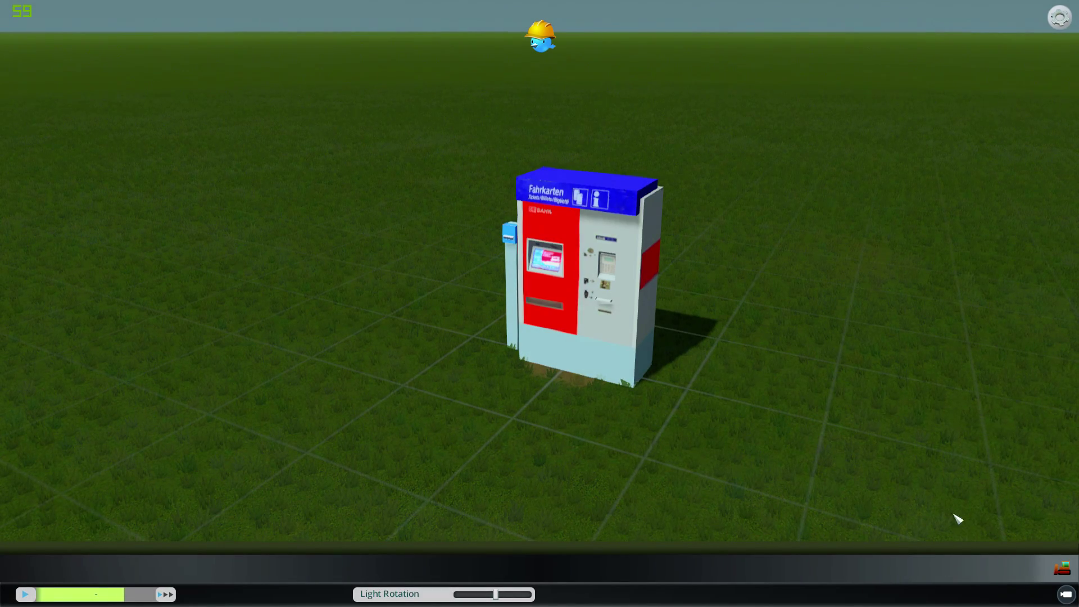
Open the list of loadable assets to look for the saved Fahrkartenautomat.
{"action": "key", "text": "Escape"}
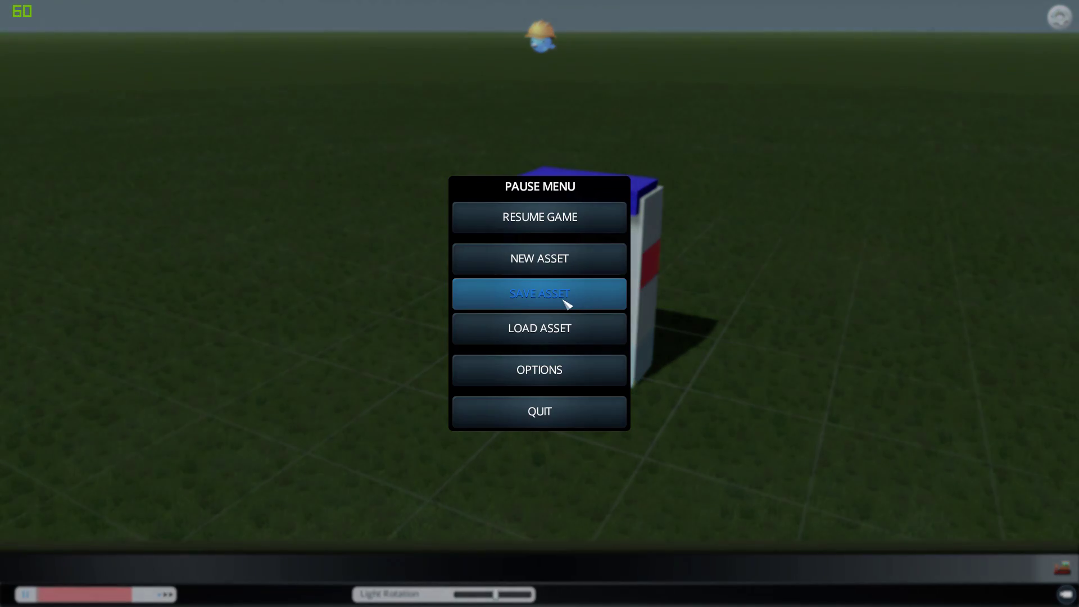
{"action": "left_click", "coordinate": [552, 336]}
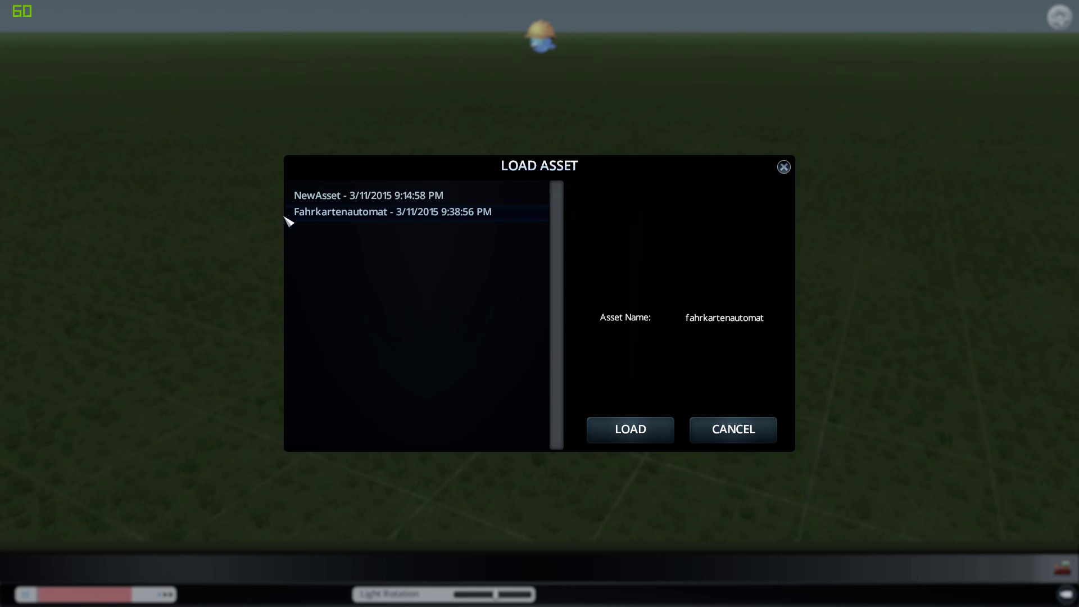